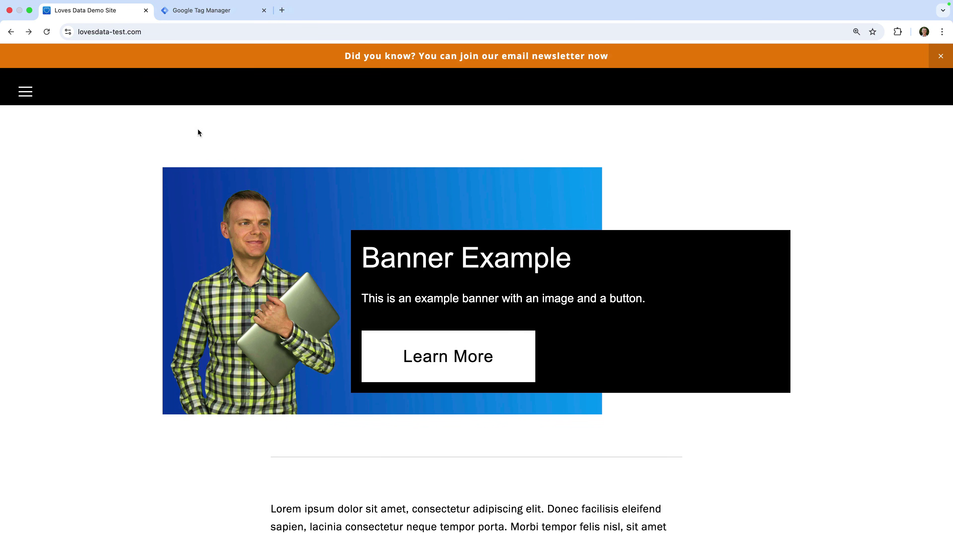
Review the Contact Us form on the Loves Data demo site, then return to the Tag Manager container
click(26, 93)
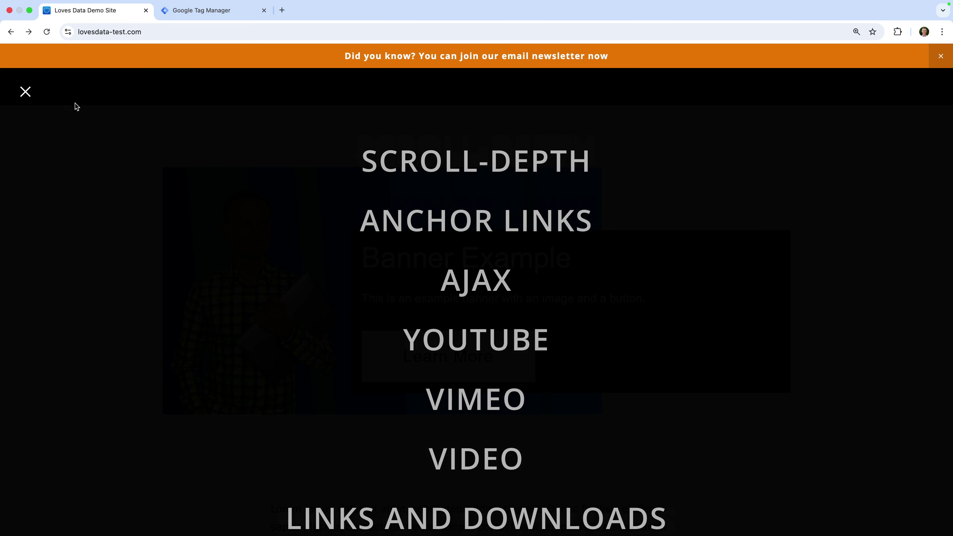
scroll(325, 238, down, 9)
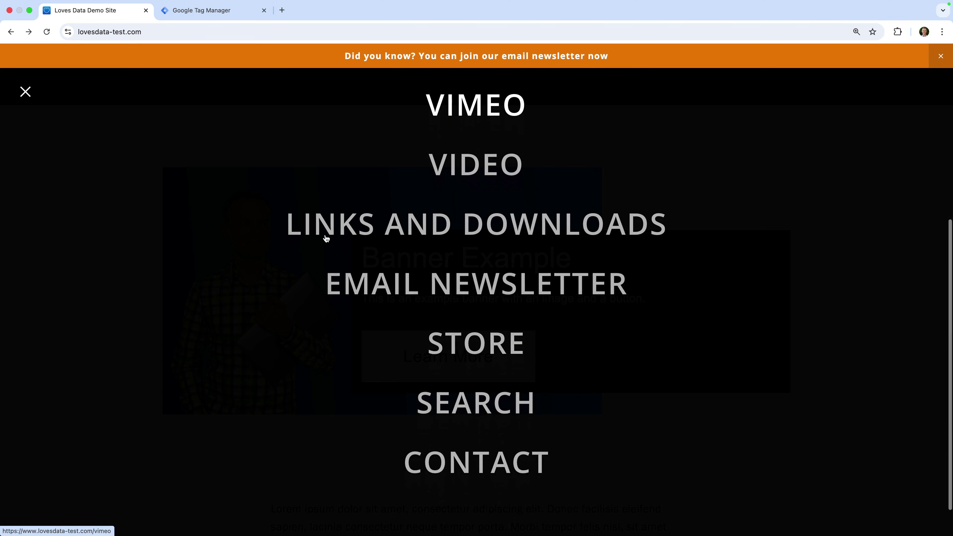
click(469, 424)
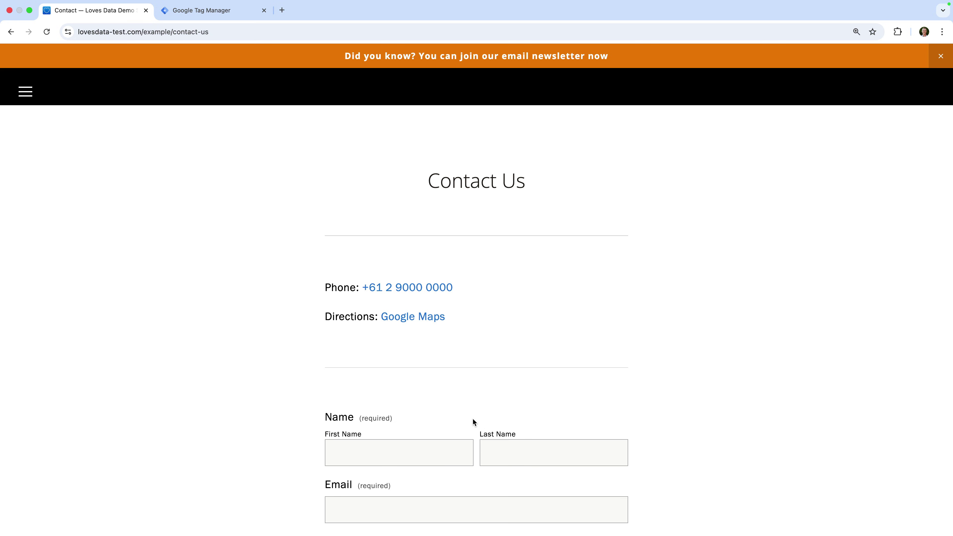
scroll(568, 384, down, 8)
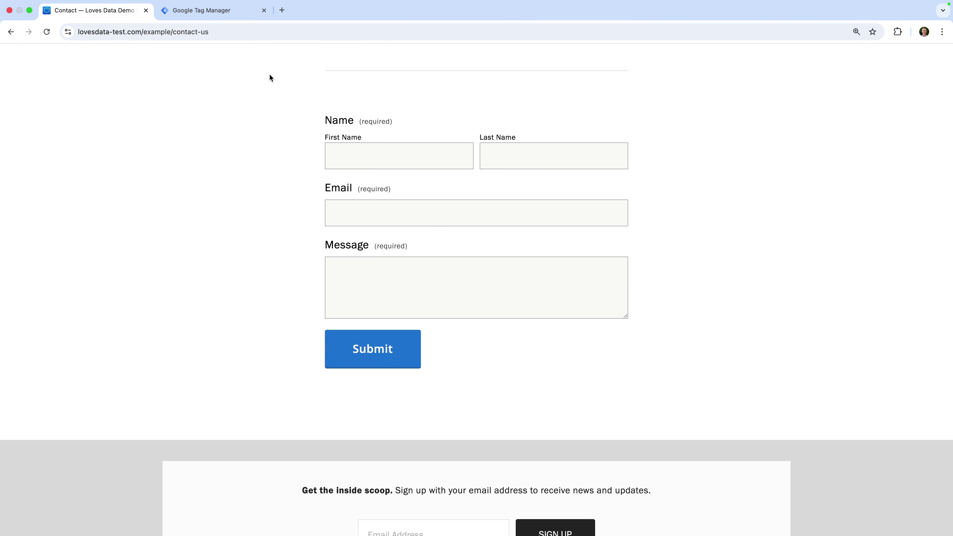
click(218, 11)
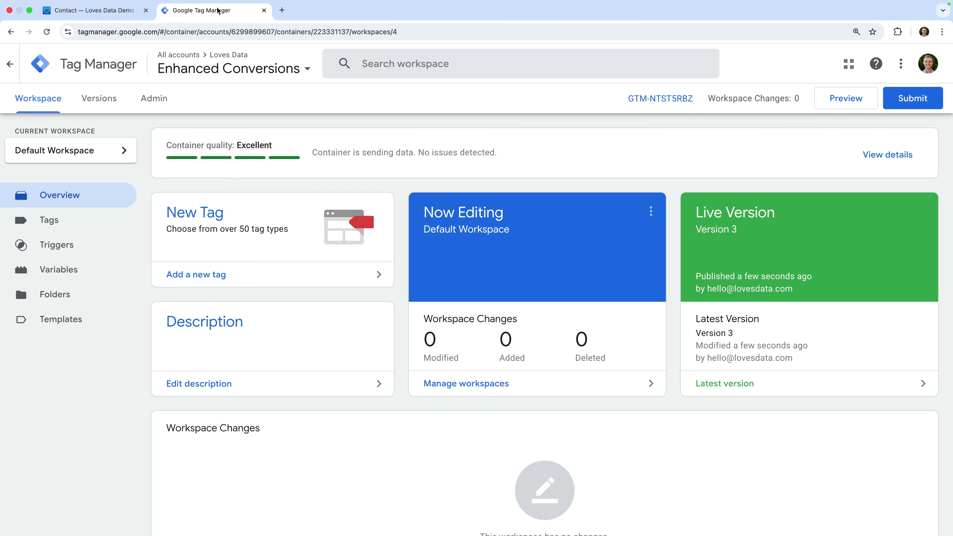
Create a new user-defined variable named 'User-Provided Data | Automatic'
click(82, 271)
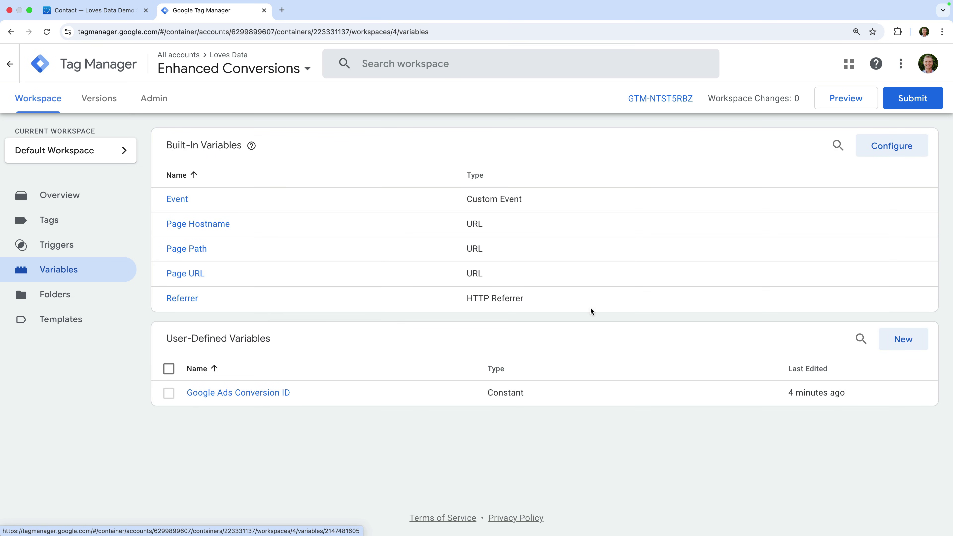
click(890, 339)
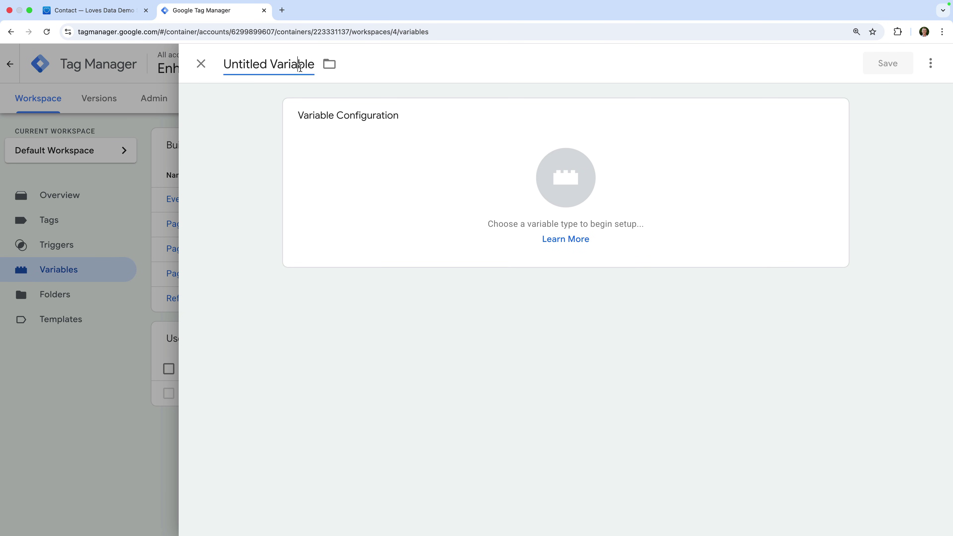
click(268, 64)
text(User-Pr)
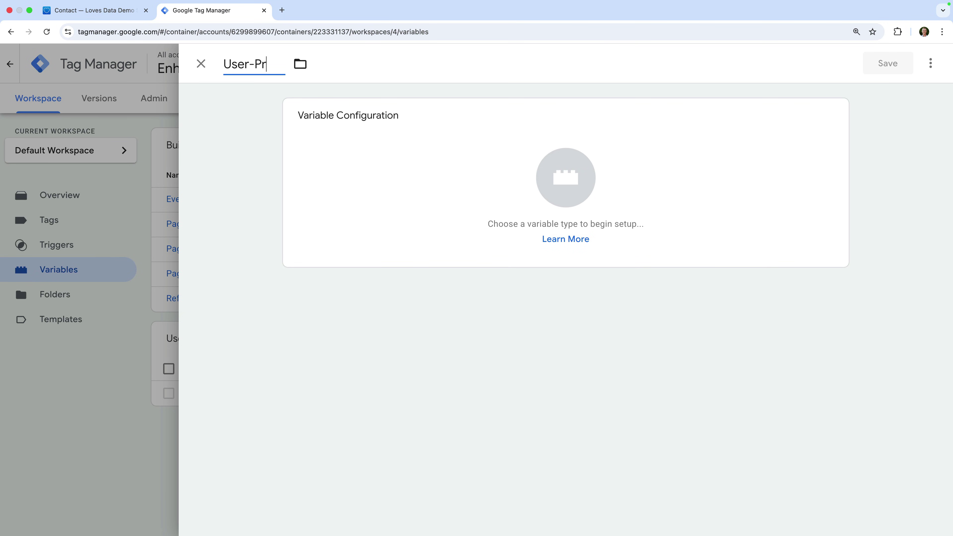
text(ovided Data)
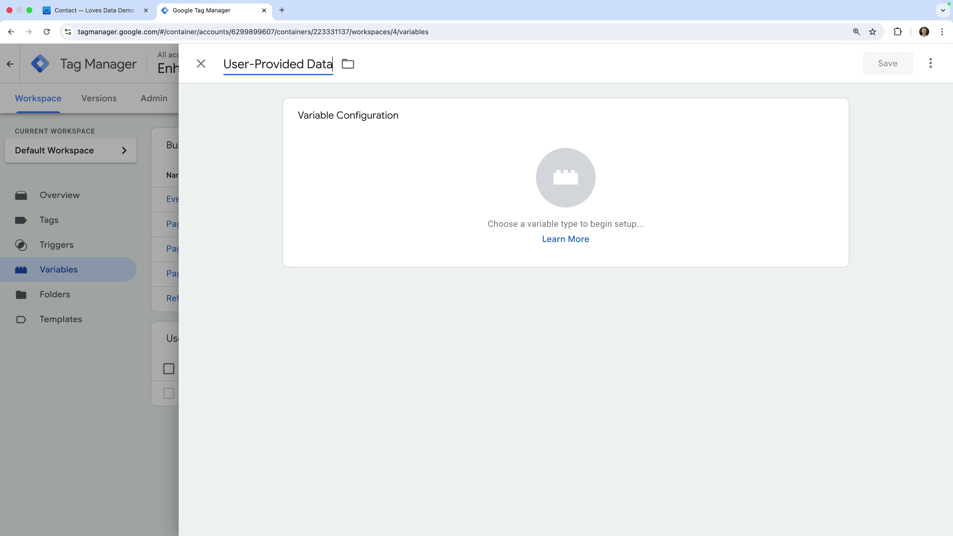
text( | Automatic)
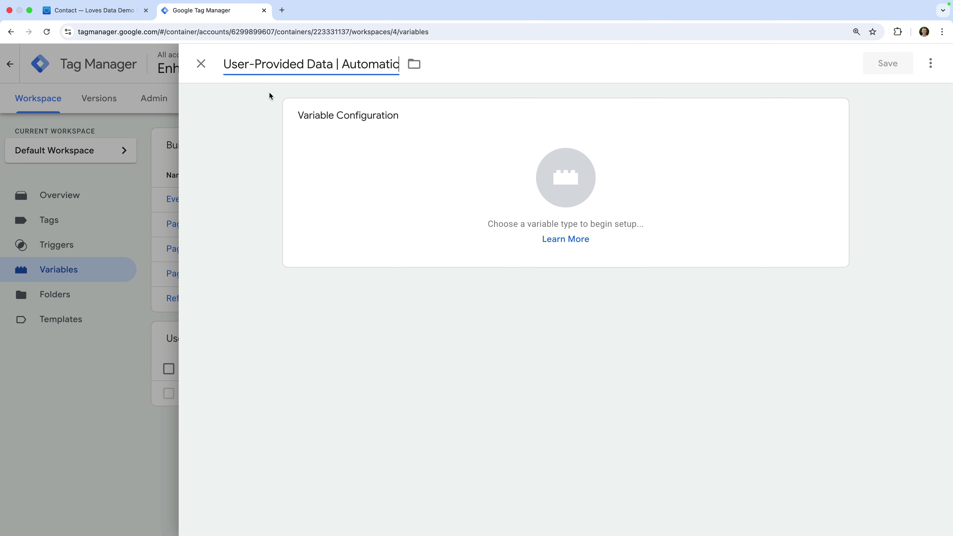
Make the variable a User-Provided Data type with Automatic collection of email, phone and address
click(269, 96)
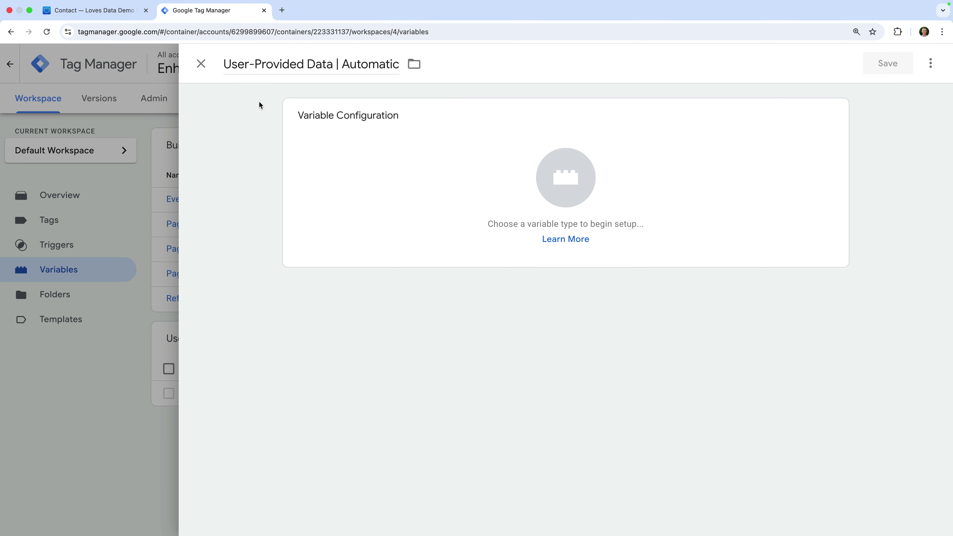
click(369, 139)
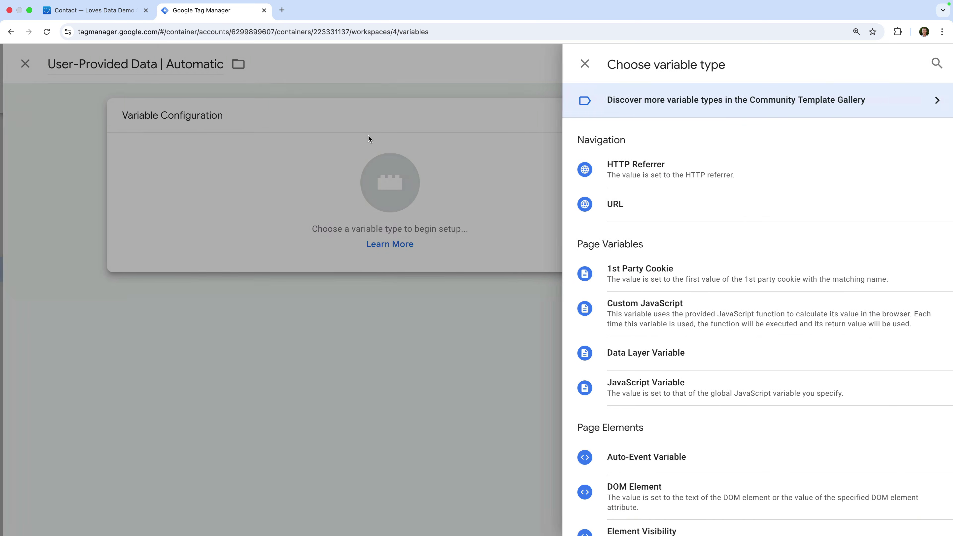
scroll(623, 215, down, 9)
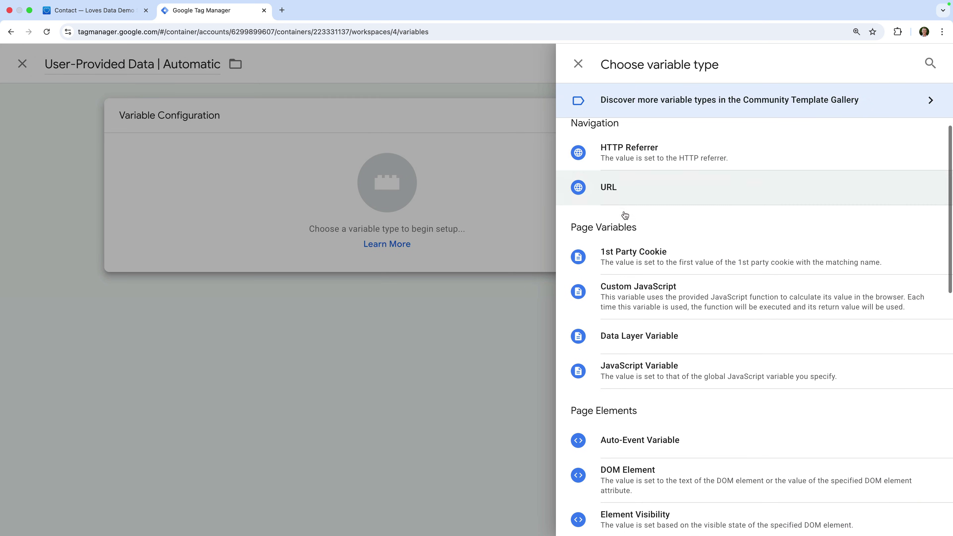
scroll(624, 212, down, 7)
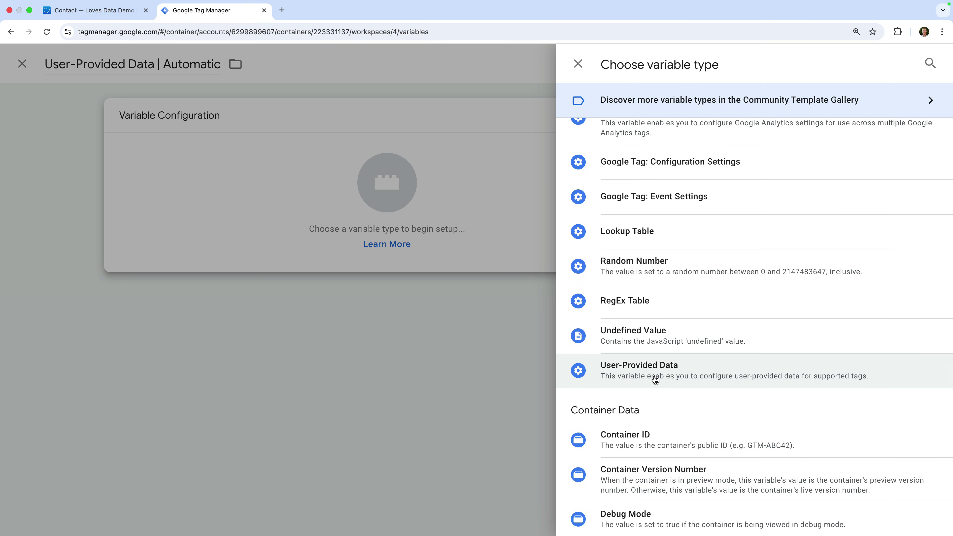
click(654, 376)
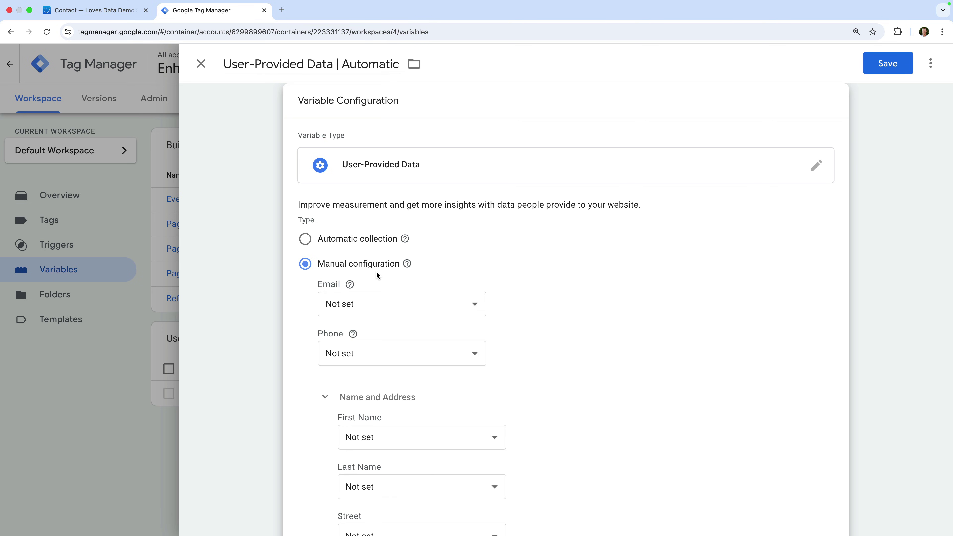
click(305, 239)
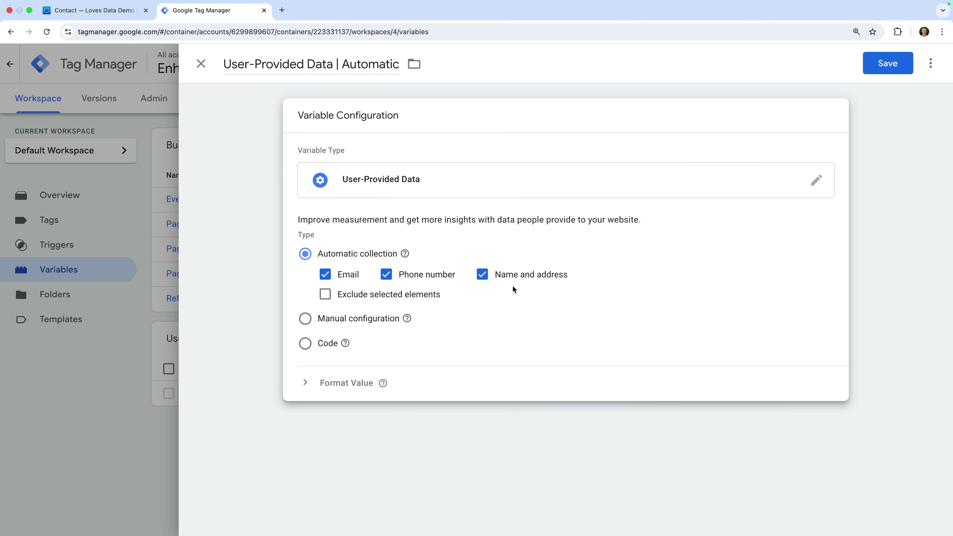
Try excluding the '.phone-contact' selector, then turn exclusion back off and save the variable
click(325, 295)
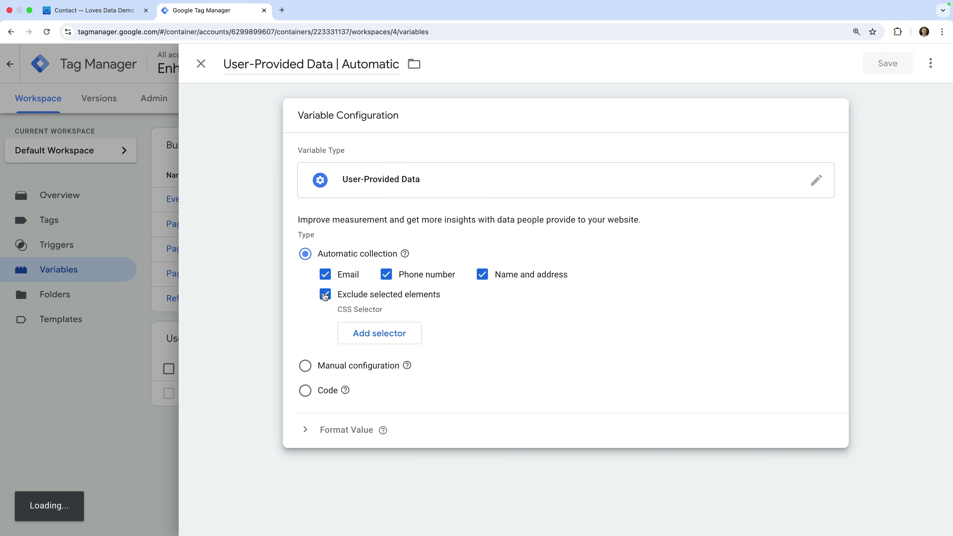
click(379, 333)
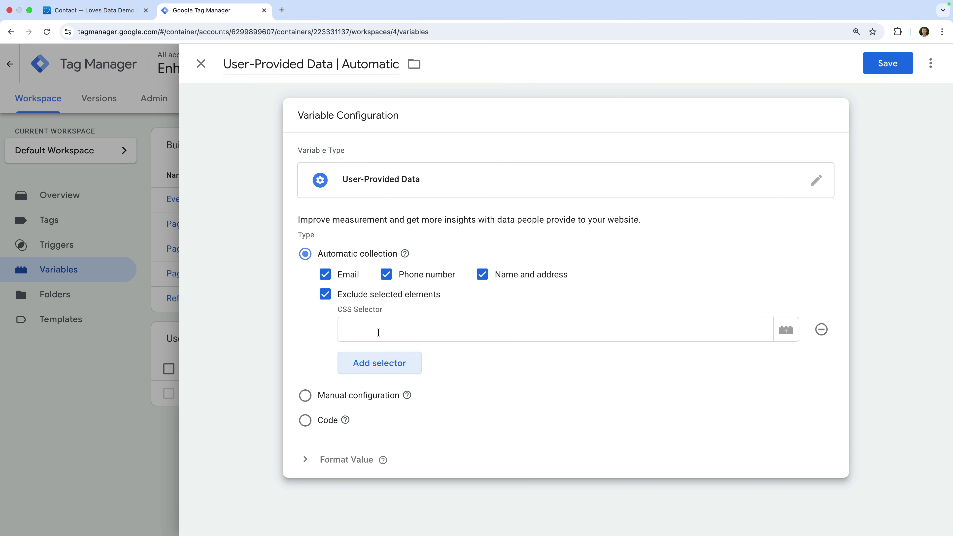
click(378, 333)
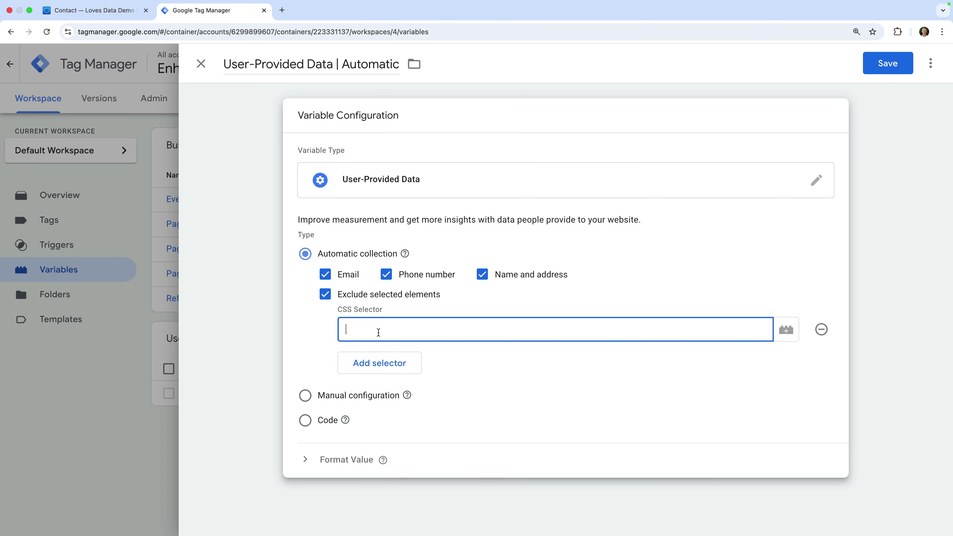
text(.phone-contact)
click(326, 296)
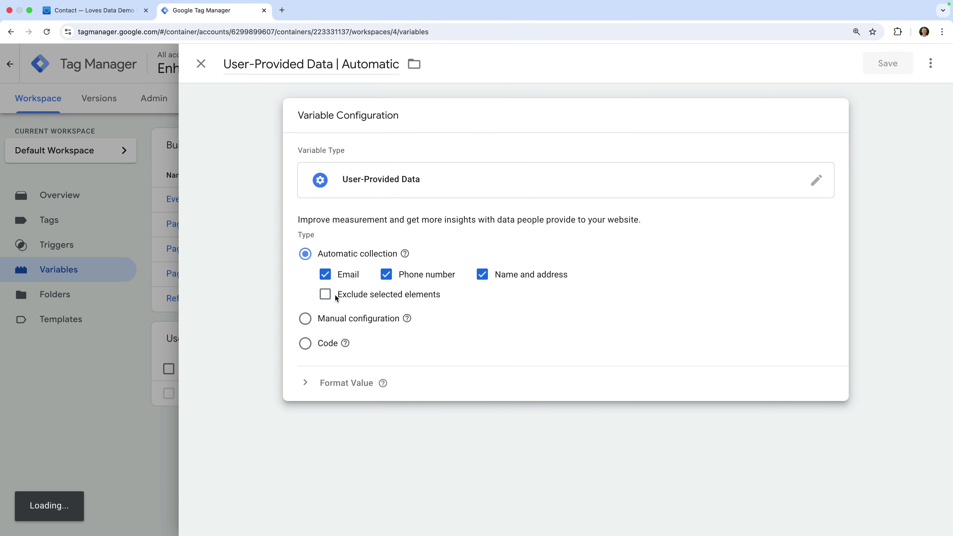
click(891, 66)
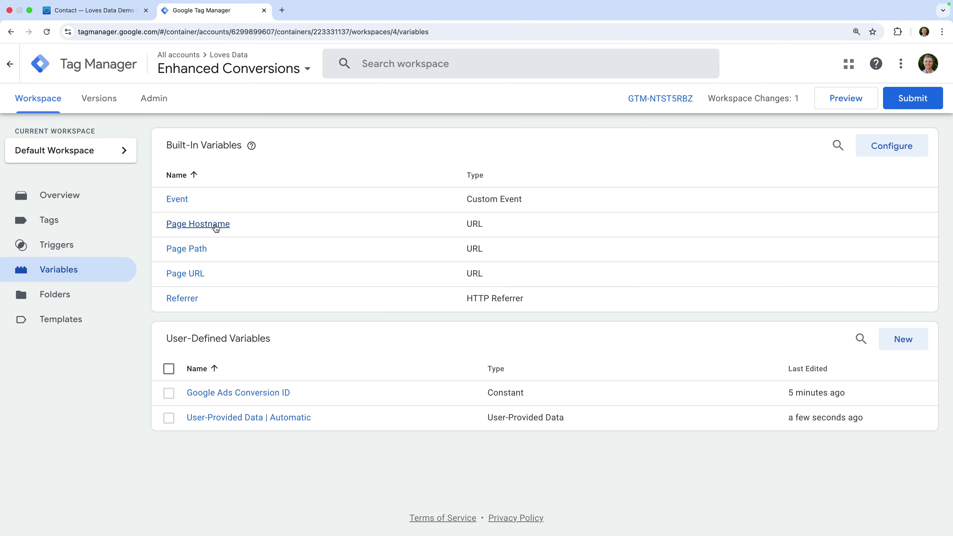
Start a new trigger named 'Form Submission | All' and bring up its trigger type choices
click(88, 249)
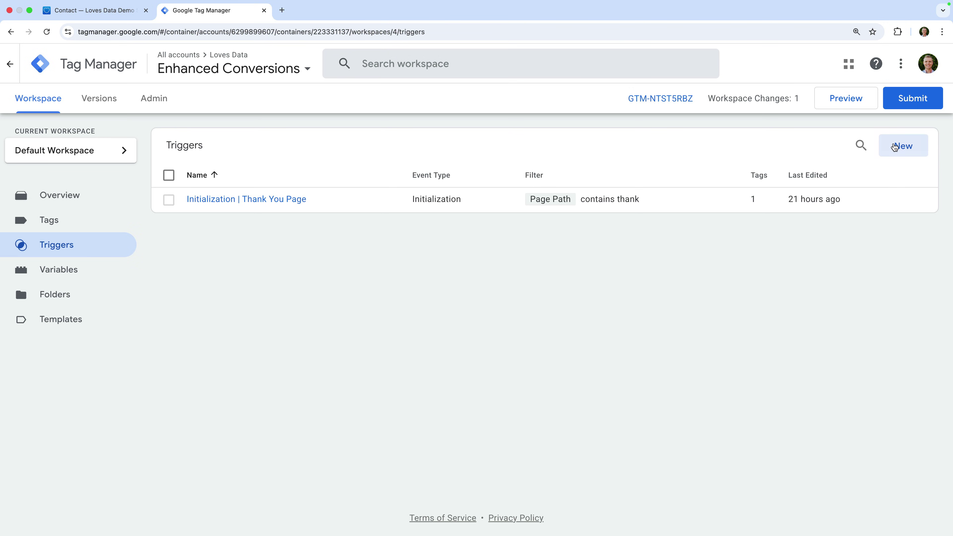
click(894, 146)
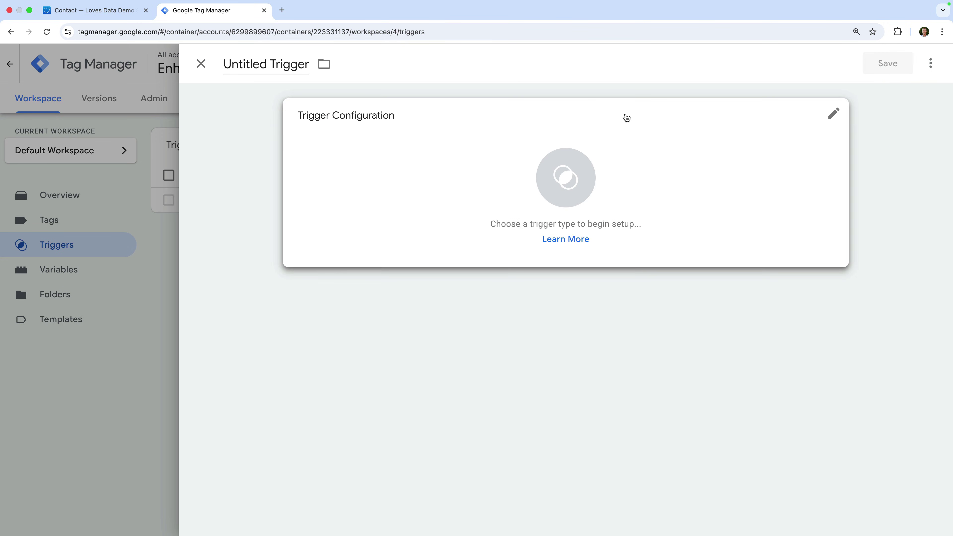
triple_click(282, 63)
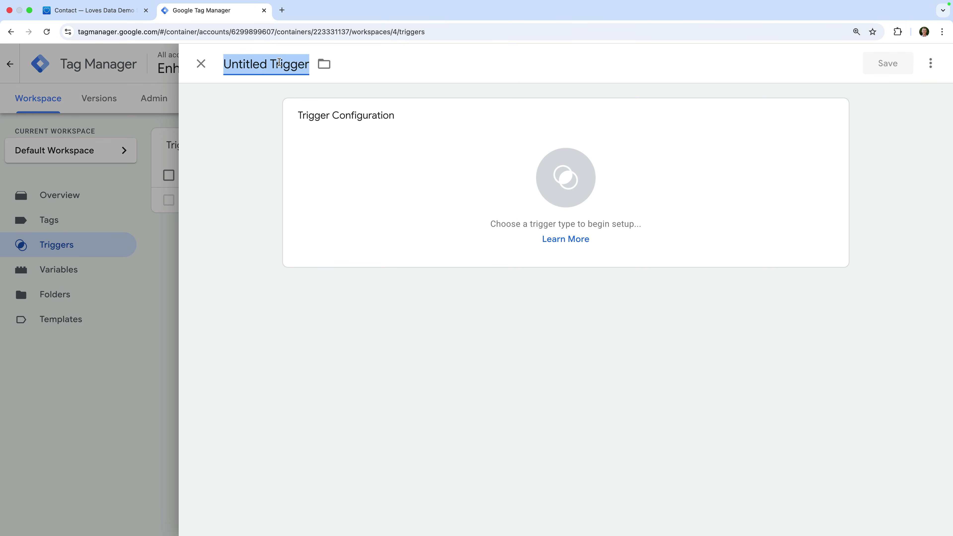
text(Form Sub)
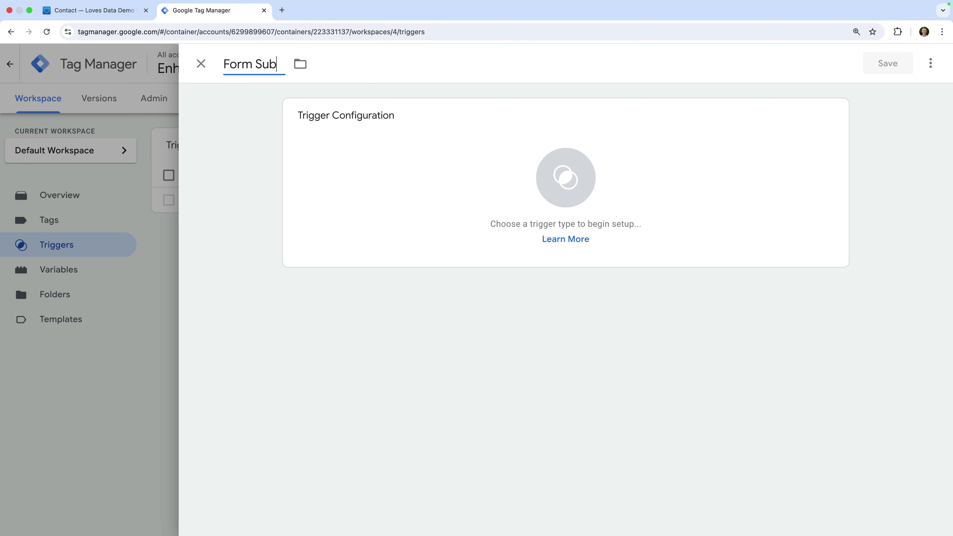
text(mission | A)
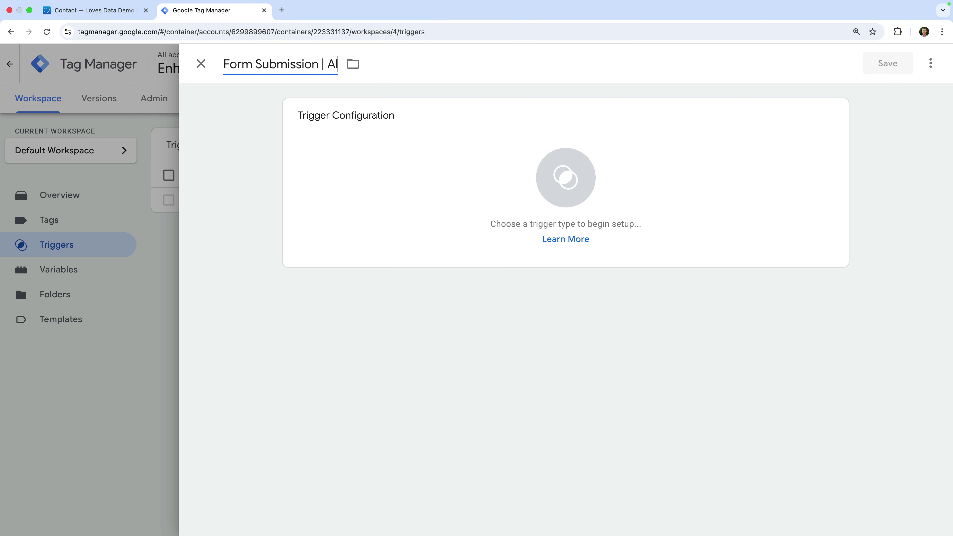
text(l)
click(240, 93)
click(336, 140)
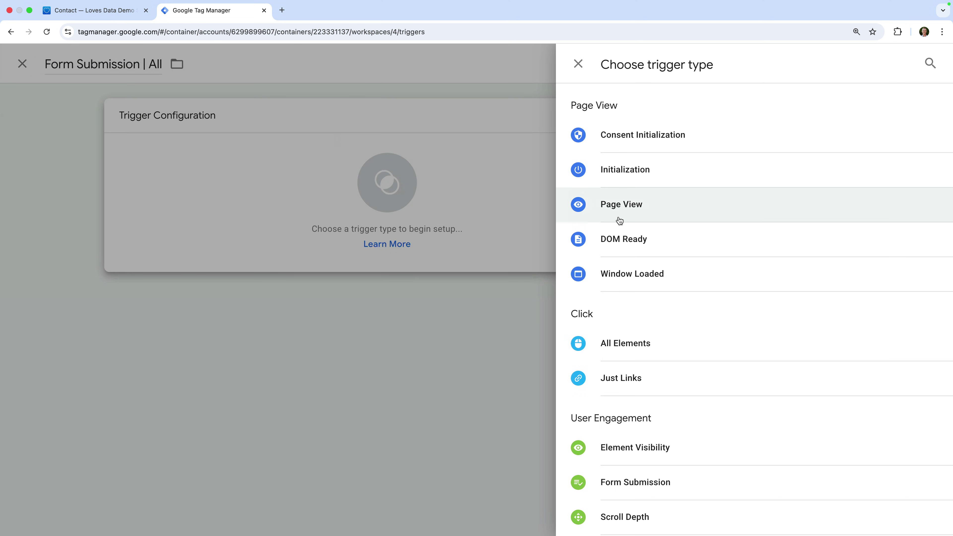
Make the trigger a Form Submission type firing on All Forms and save it
scroll(617, 219, down, 4)
click(677, 343)
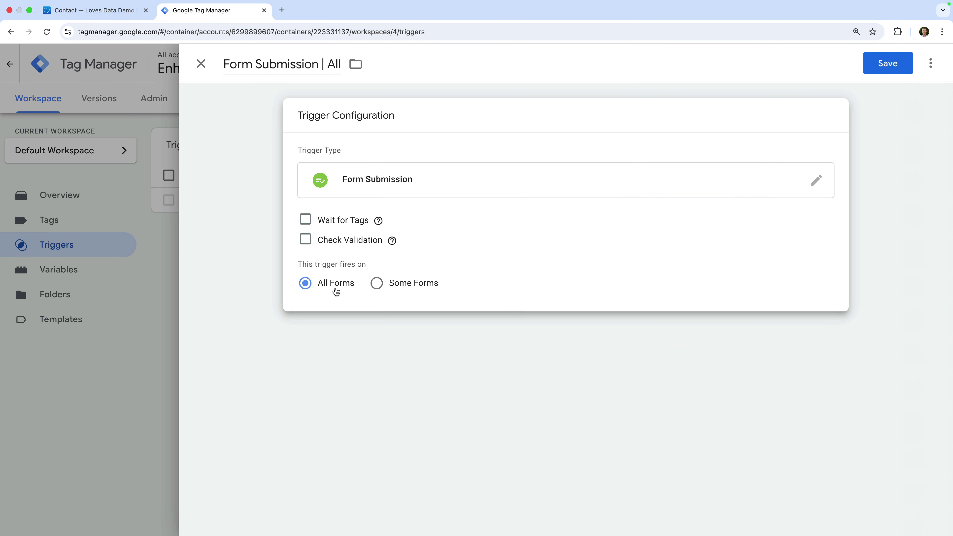
click(377, 286)
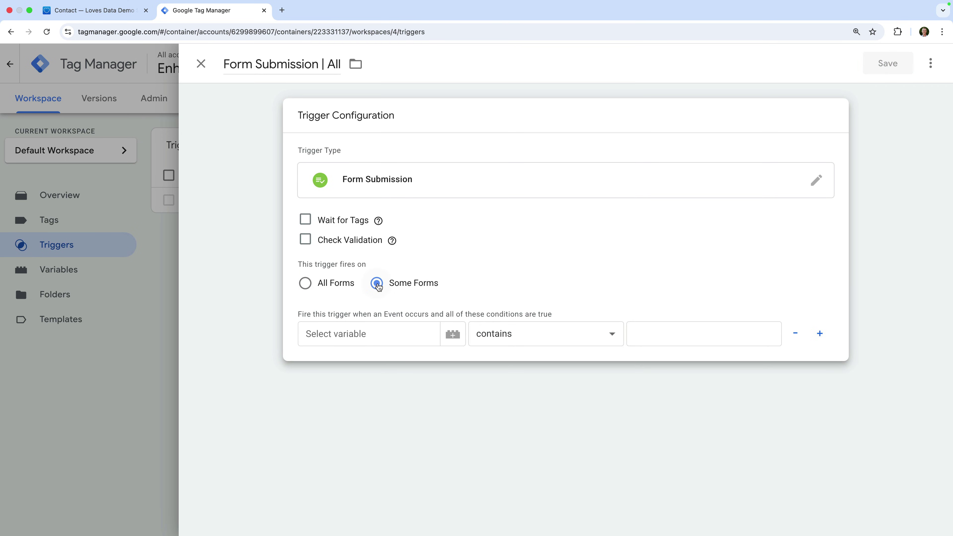
click(362, 334)
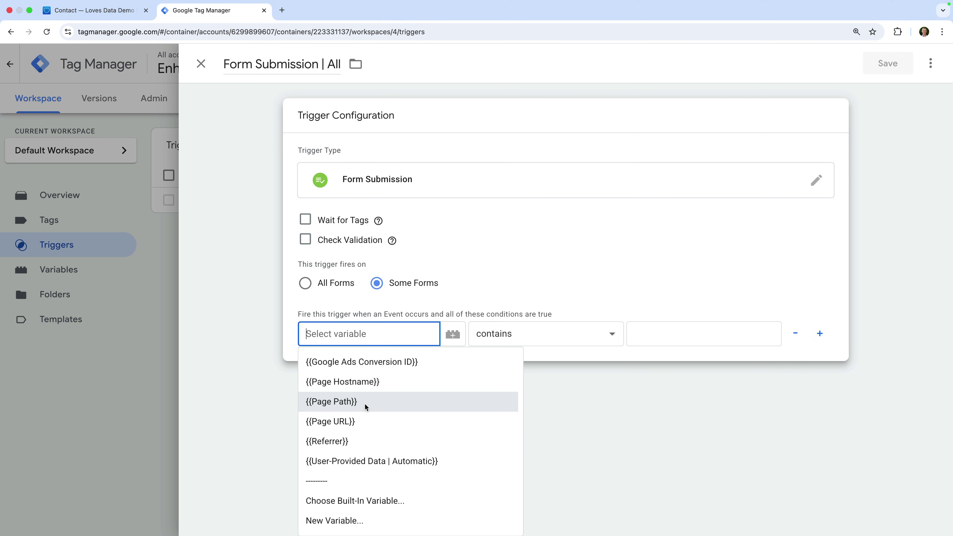
click(357, 303)
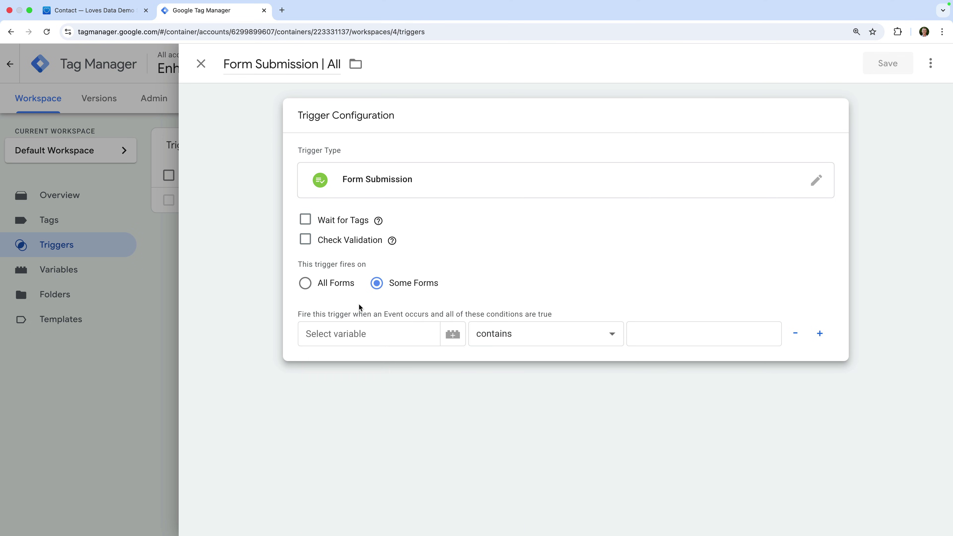
click(310, 286)
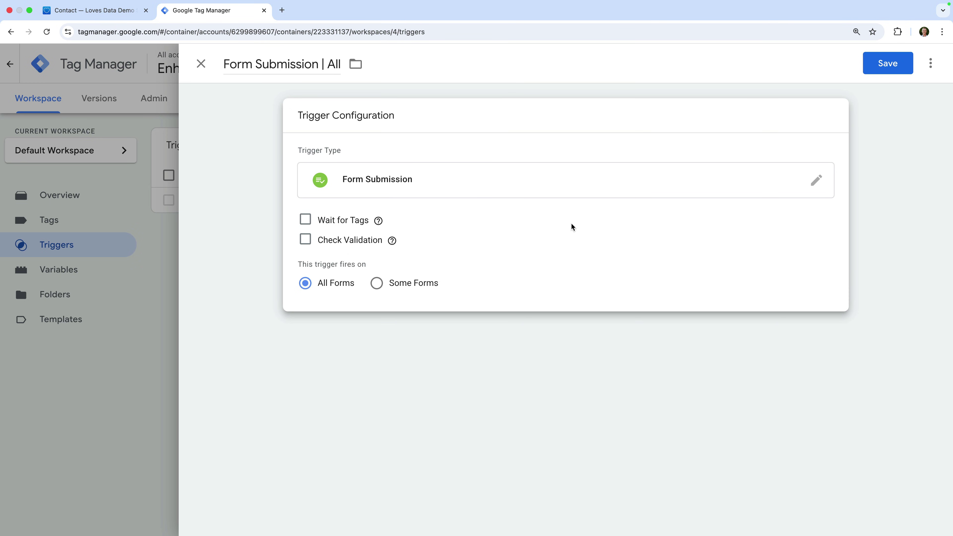
click(894, 65)
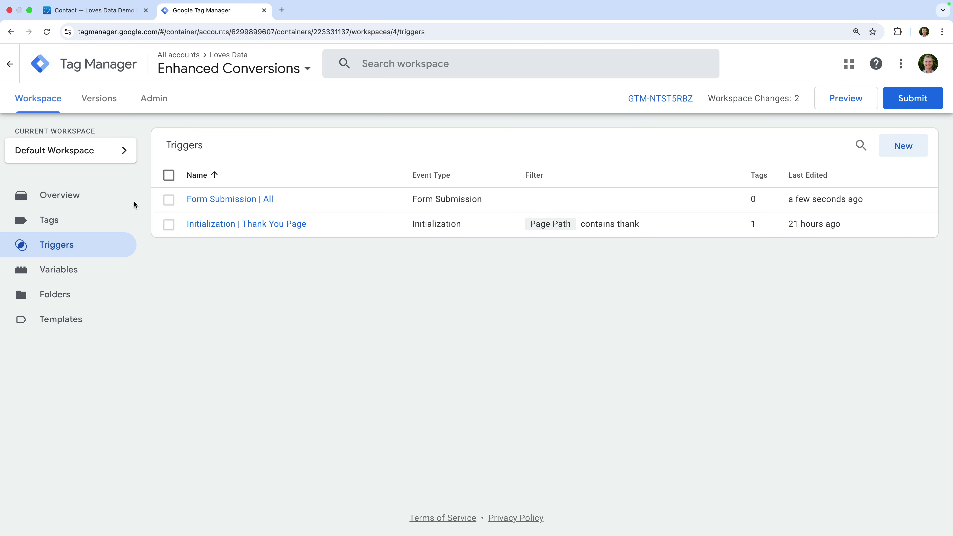
click(92, 222)
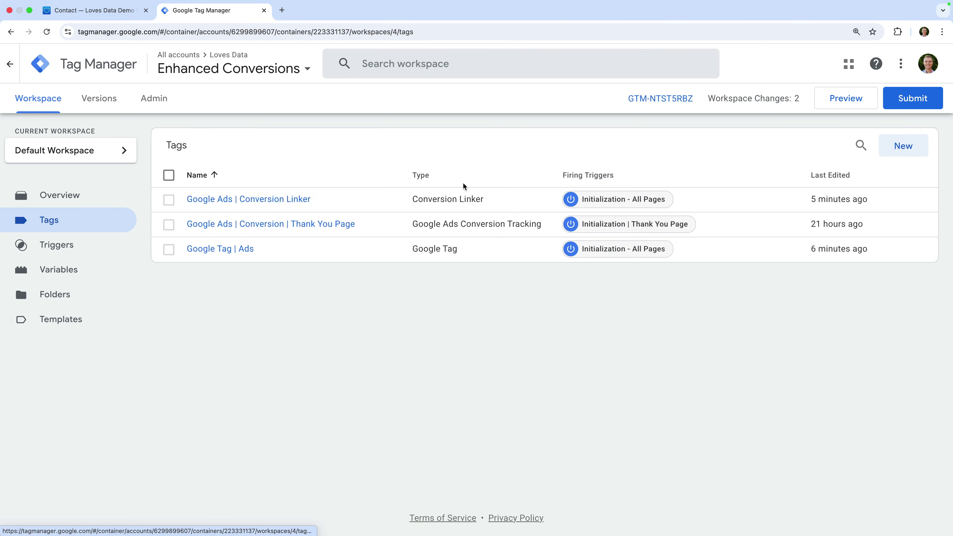
Create a new tag named 'Google Ads | User-Provided Data Event | All Forms'
click(898, 145)
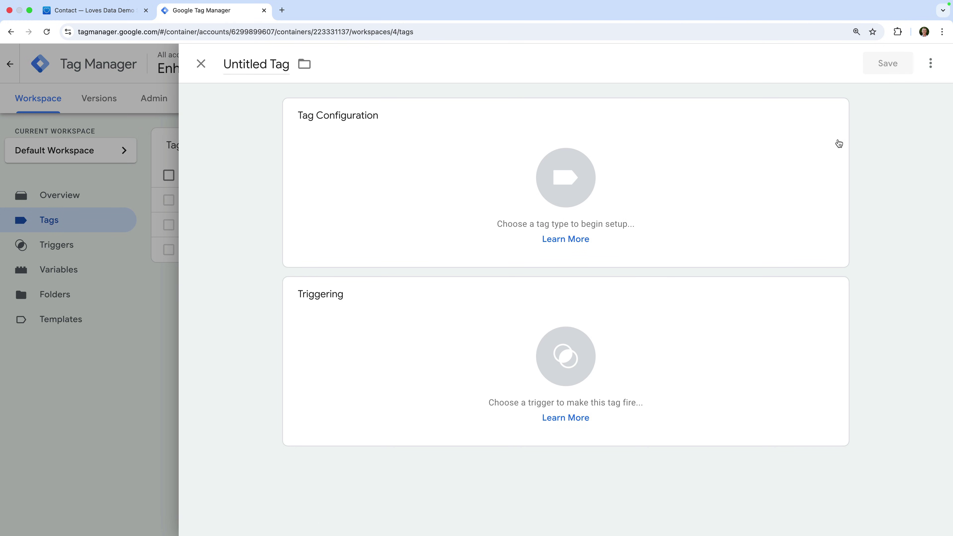
click(264, 63)
key(super+a)
text(Google Ads | User-Provided Data Event | All Forms)
click(208, 93)
Set the tag type to Google Ads User-provided Data Event
click(348, 141)
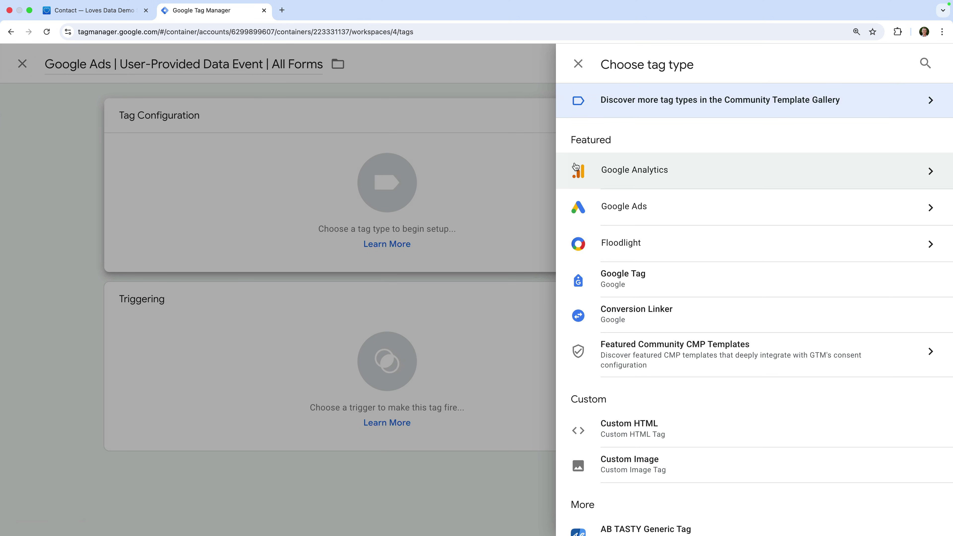
click(627, 208)
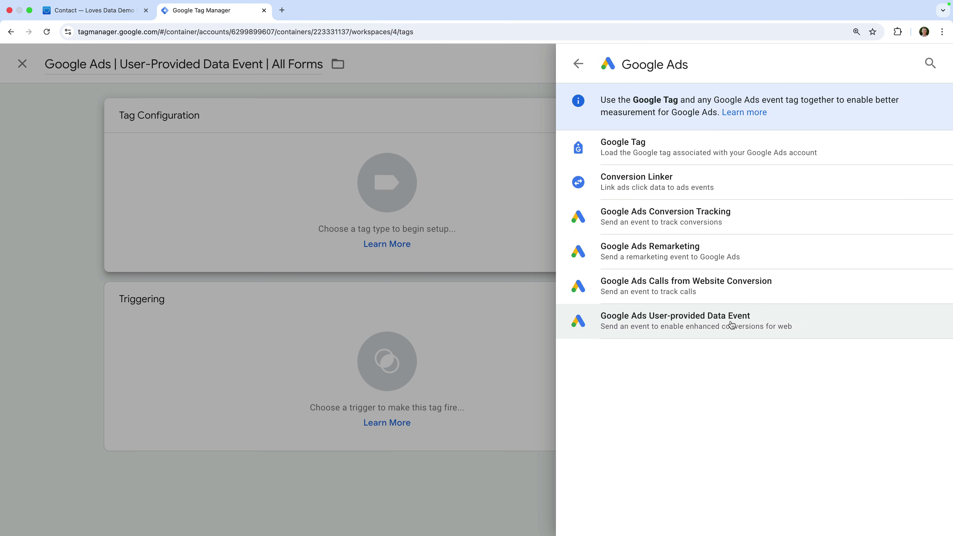
click(749, 321)
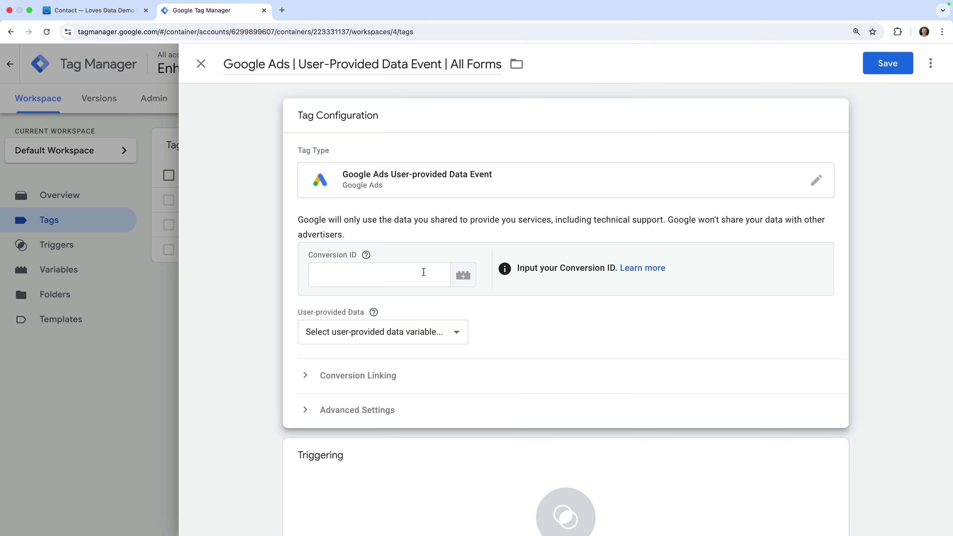
Use {{Google Ads Conversion ID}} as conversion ID and {{User-Provided Data | Automatic}} as user-provided data
click(463, 275)
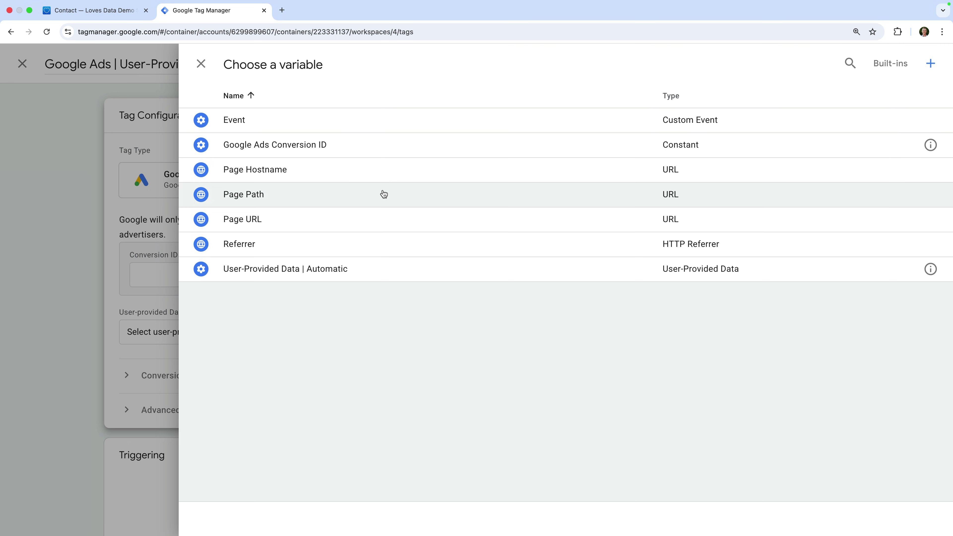
click(351, 146)
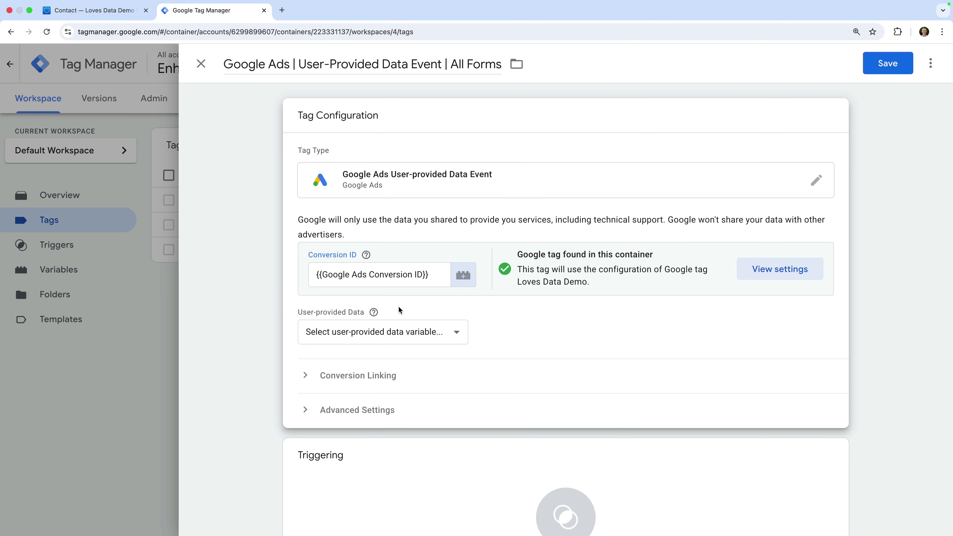
click(455, 334)
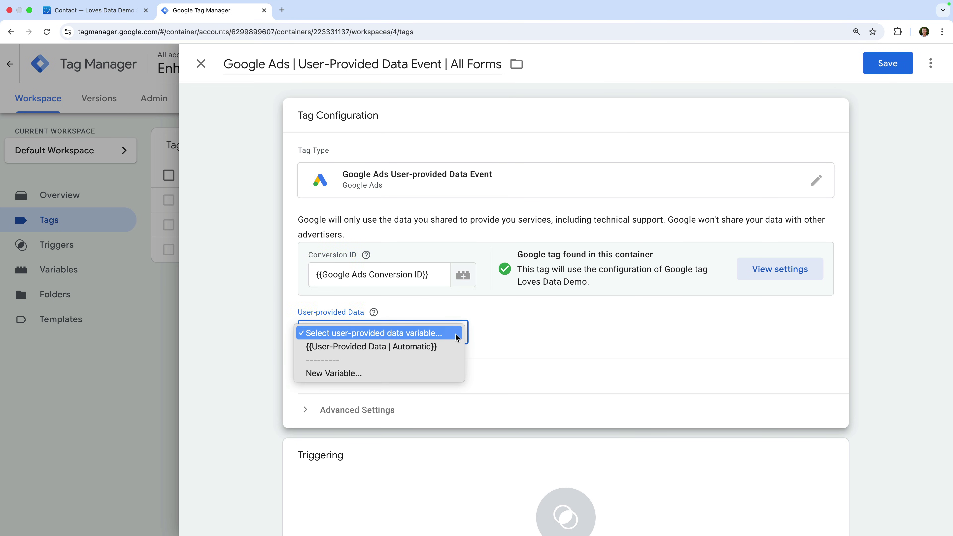
click(440, 347)
Fire the tag on the Form Submission | All trigger and save it
scroll(441, 349, down, 3)
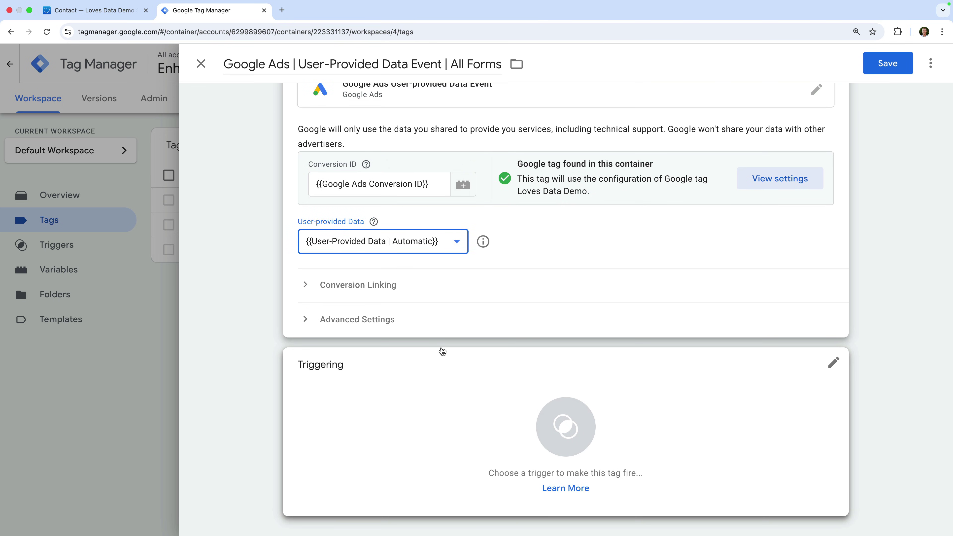
click(379, 396)
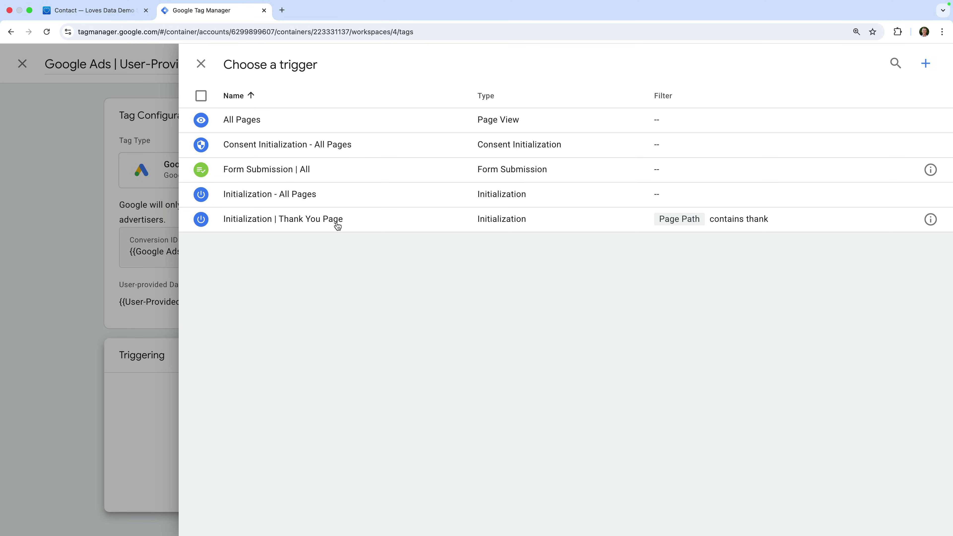
click(323, 173)
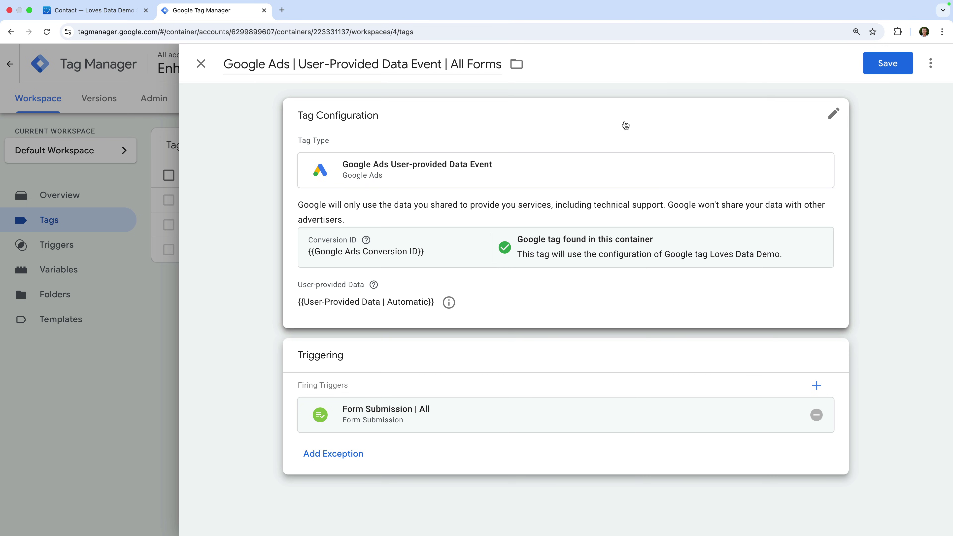
click(880, 70)
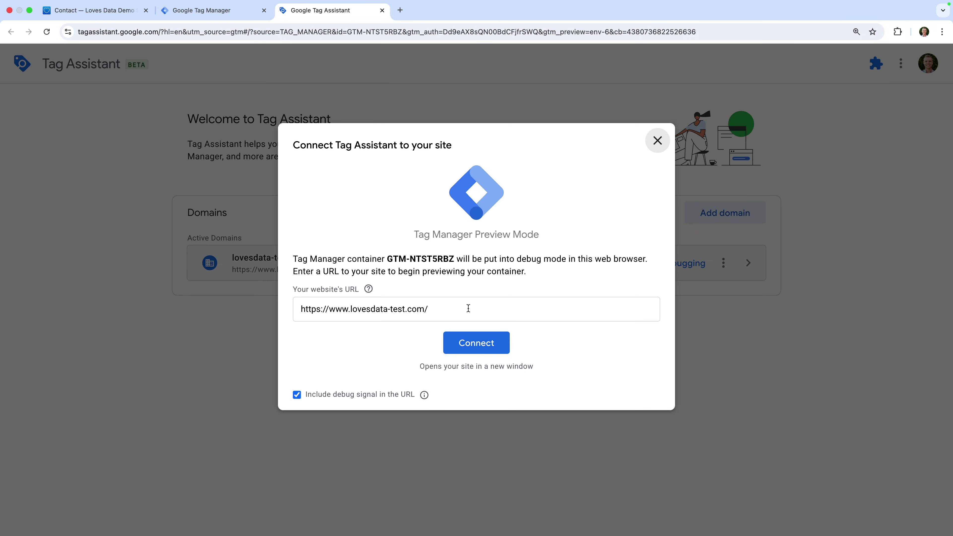
Start Tag Assistant preview of the container on lovesdata-test.com
click(491, 342)
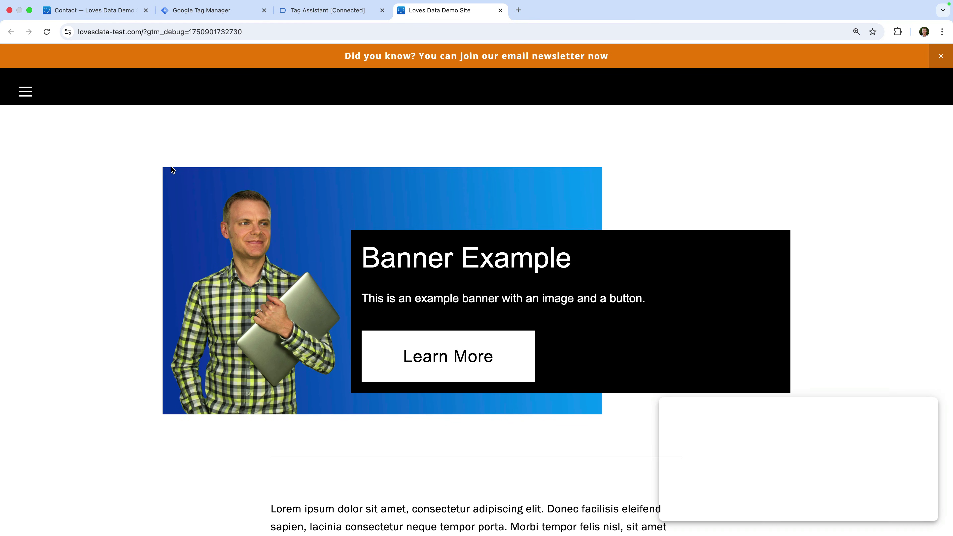
Navigate to the contact form on the demo site's Contact page
click(24, 93)
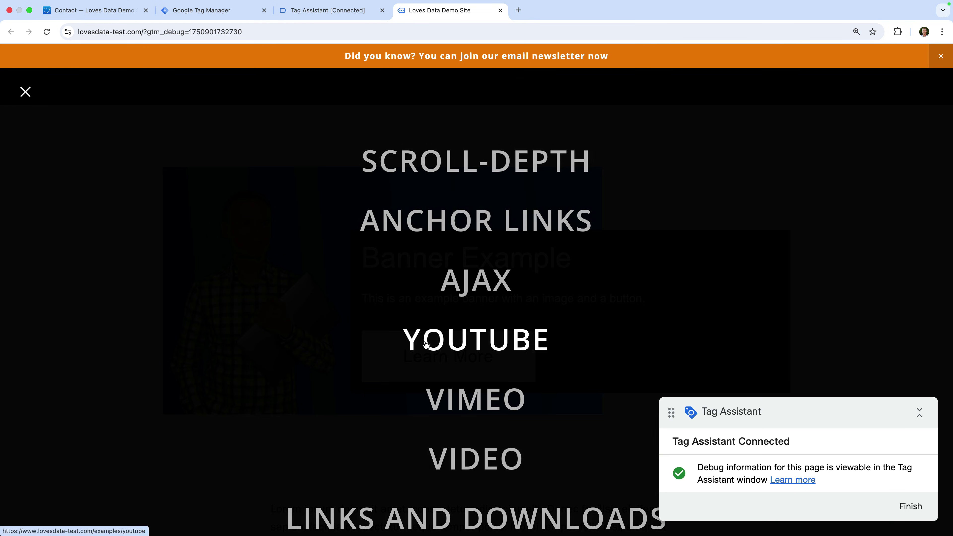
scroll(425, 345, down, 9)
click(453, 423)
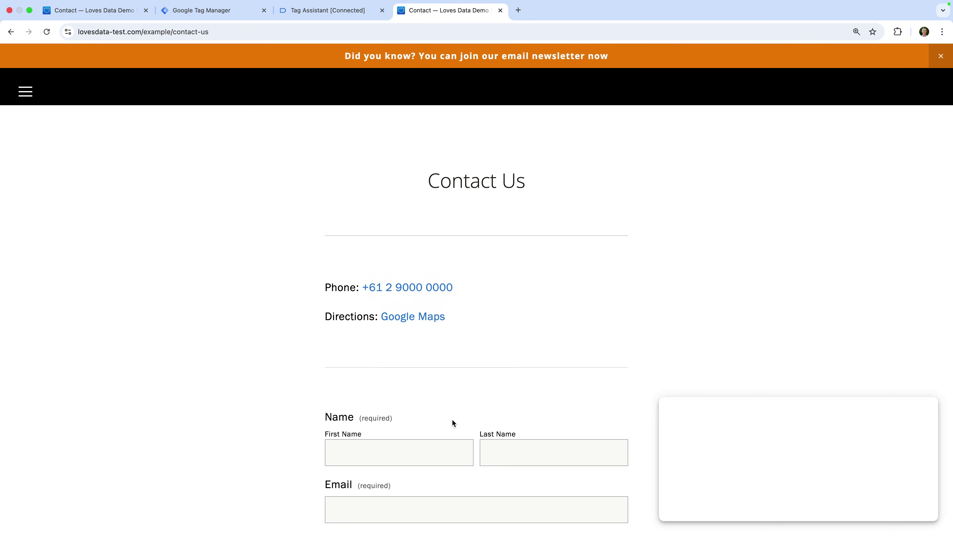
scroll(452, 420, down, 5)
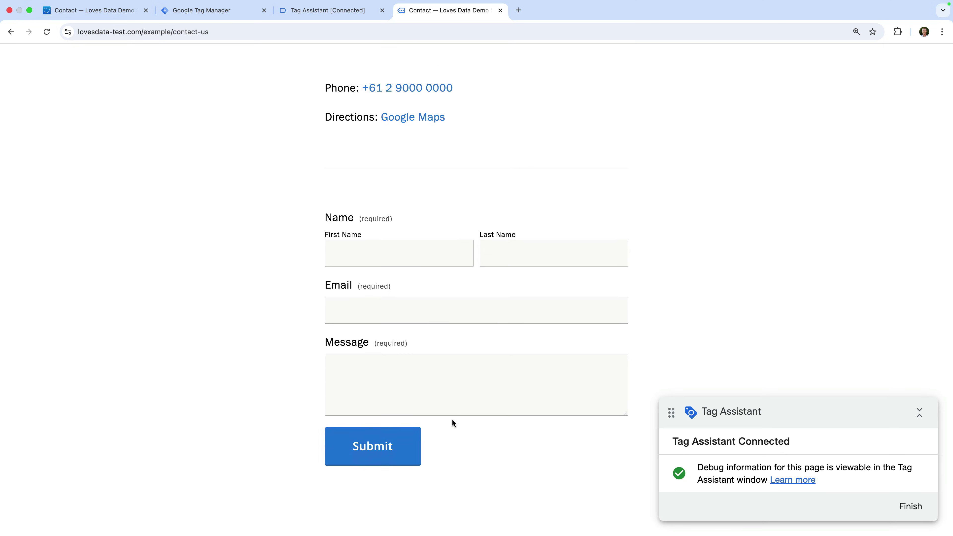
scroll(452, 423, down, 2)
Fill in a first name, last name, e-mail and the message 'Test', then submit the form
click(390, 178)
text(Benjamin)
key(Tab)
text(Mangold)
key(Tab)
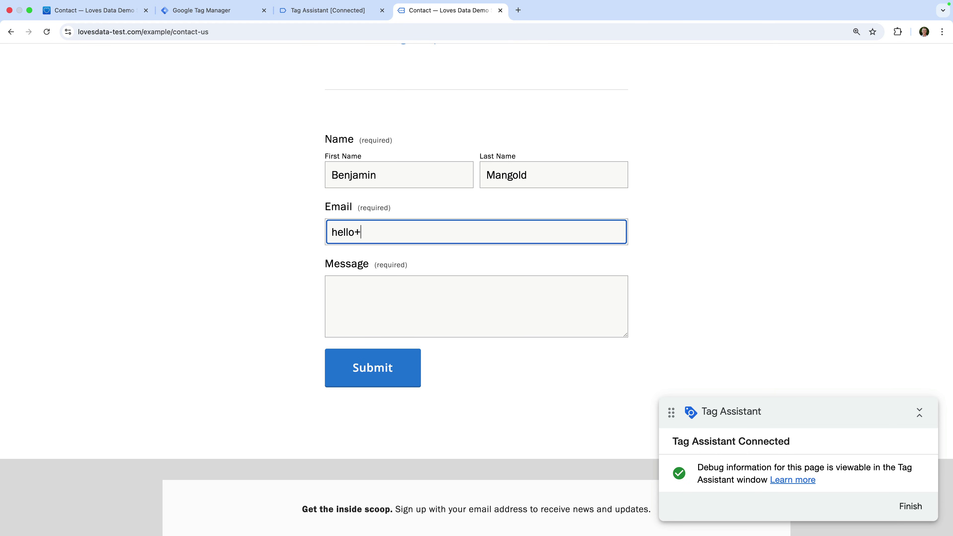
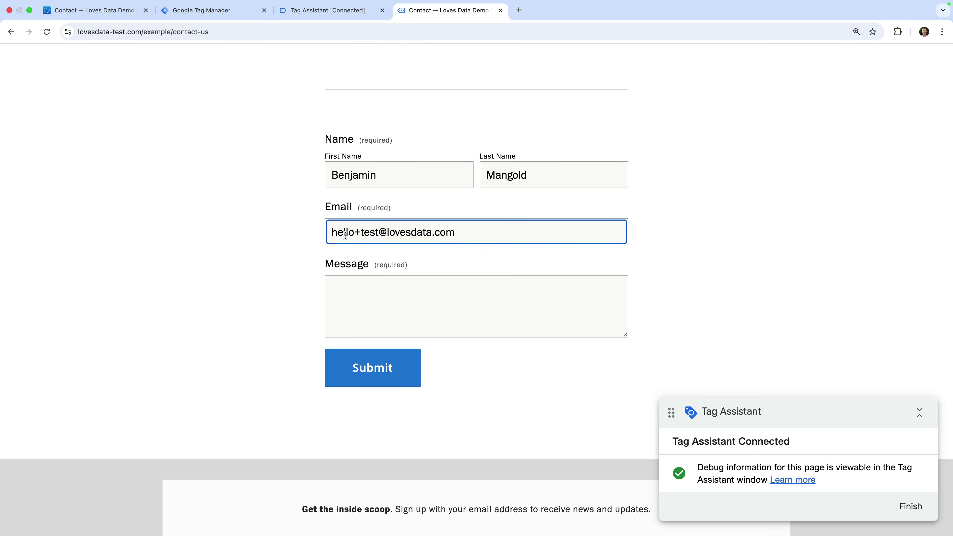
click(335, 290)
text(Test)
click(301, 315)
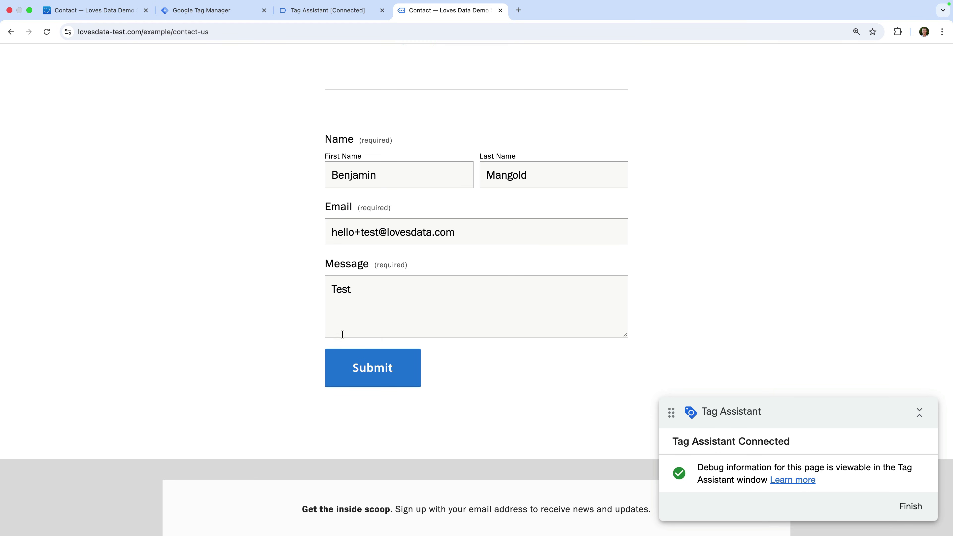
click(379, 371)
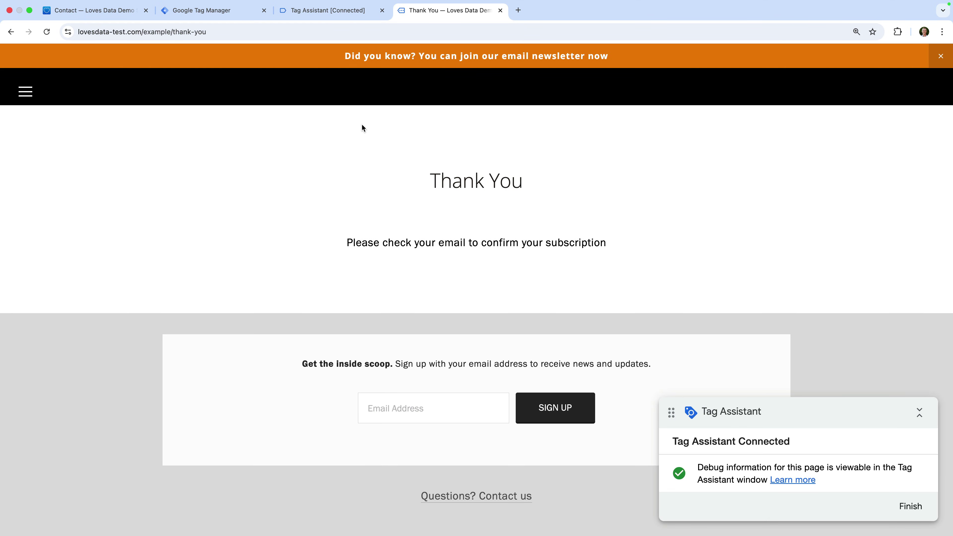
In Tag Assistant, dismiss the connection notice and select the Form Submit event
click(350, 14)
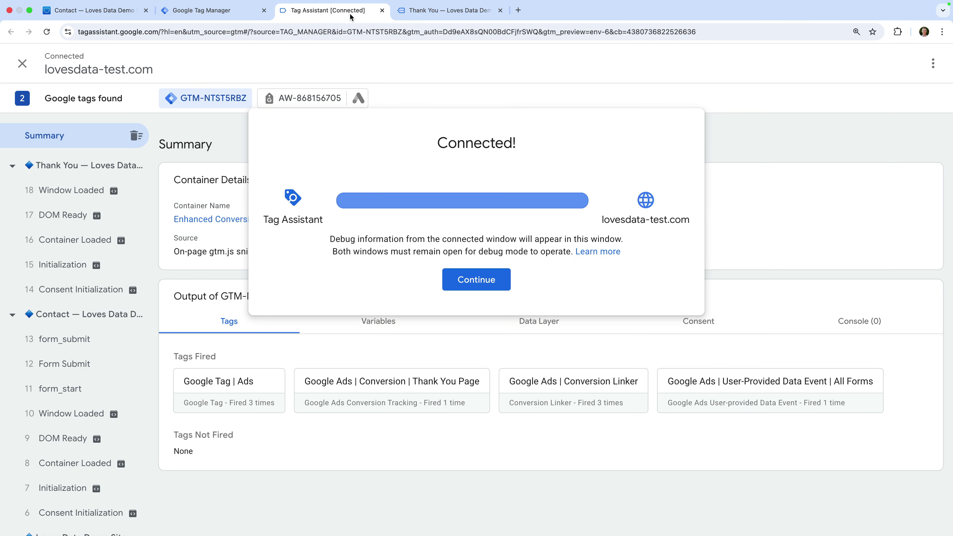
click(466, 274)
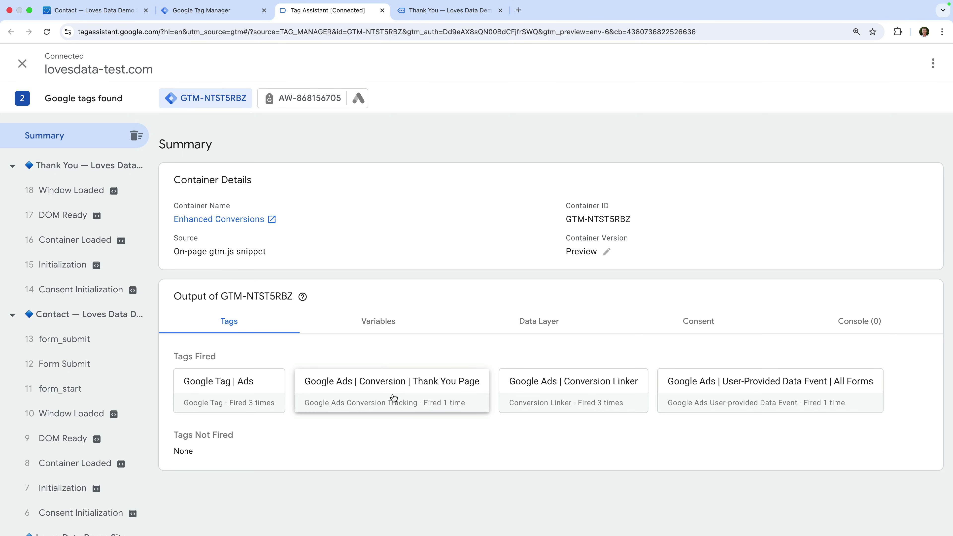
click(116, 367)
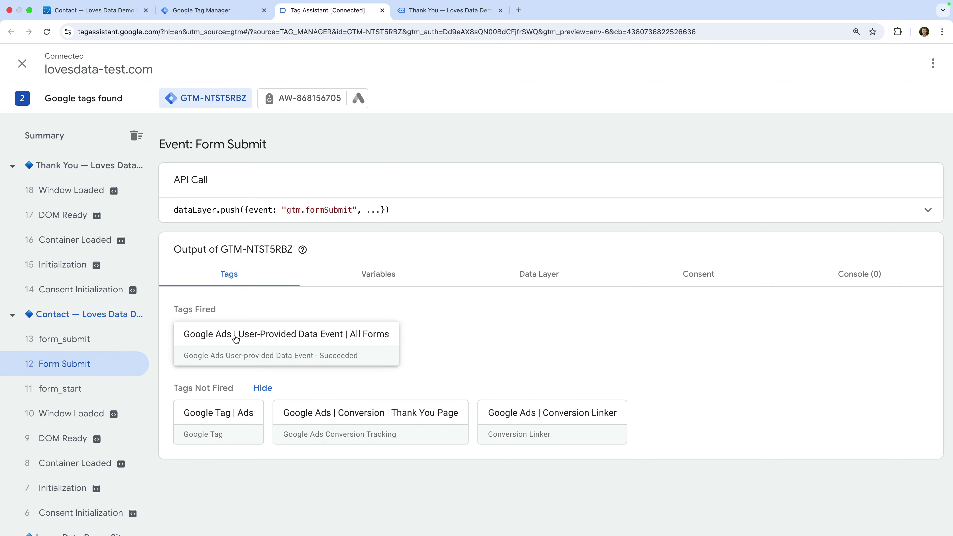
Check the captured email value in the fired Google Ads | User-Provided Data Event | All Forms tag
click(288, 346)
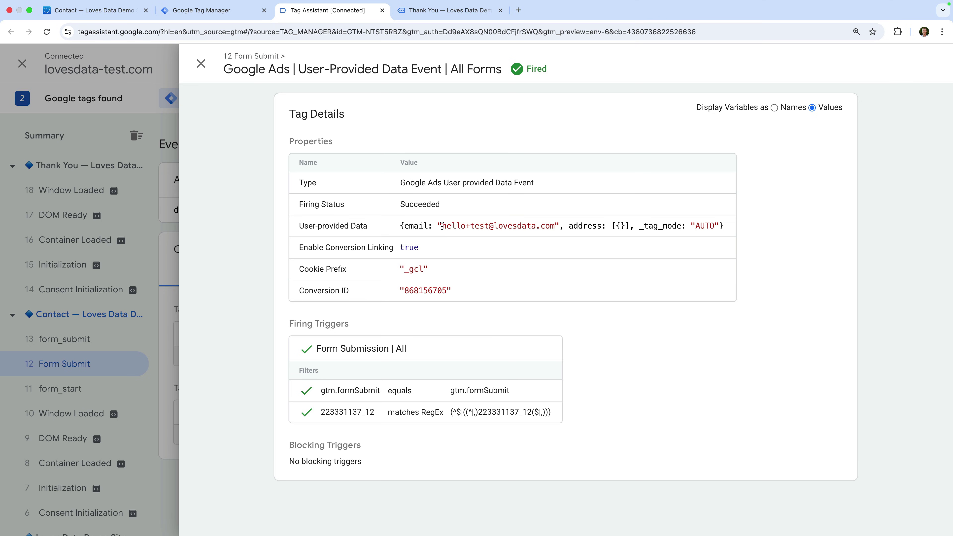
drag(442, 226, 553, 225)
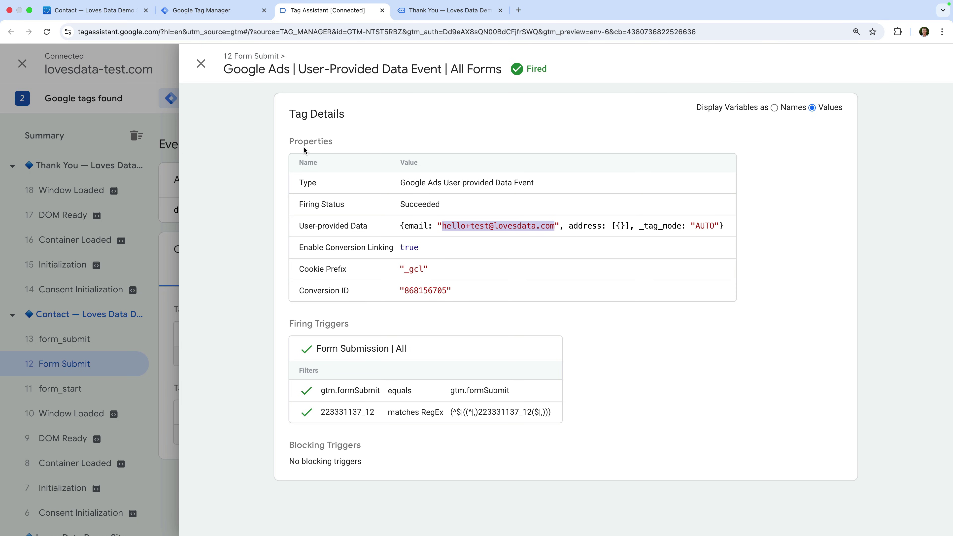
click(201, 64)
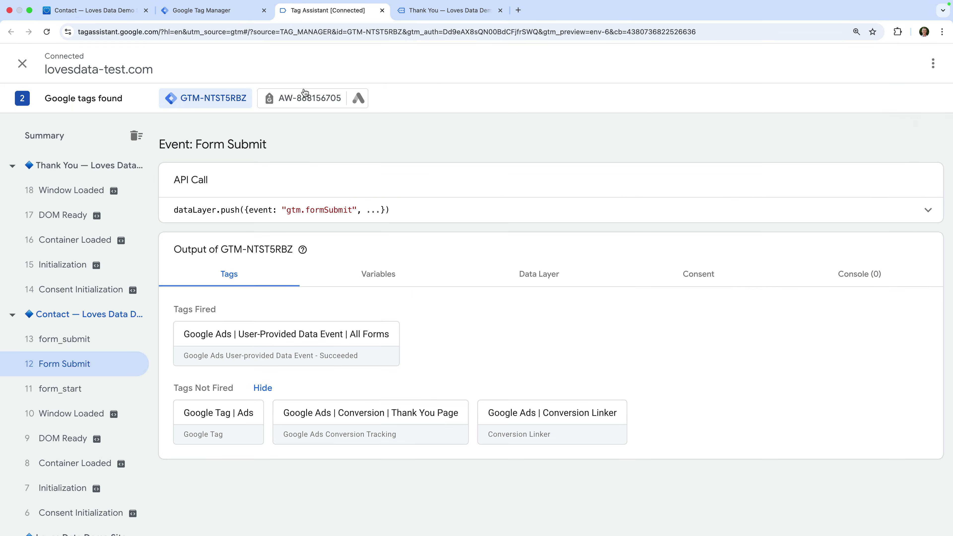
Under AW-868156705, check the hashed em value in the first User provided data hit
click(317, 99)
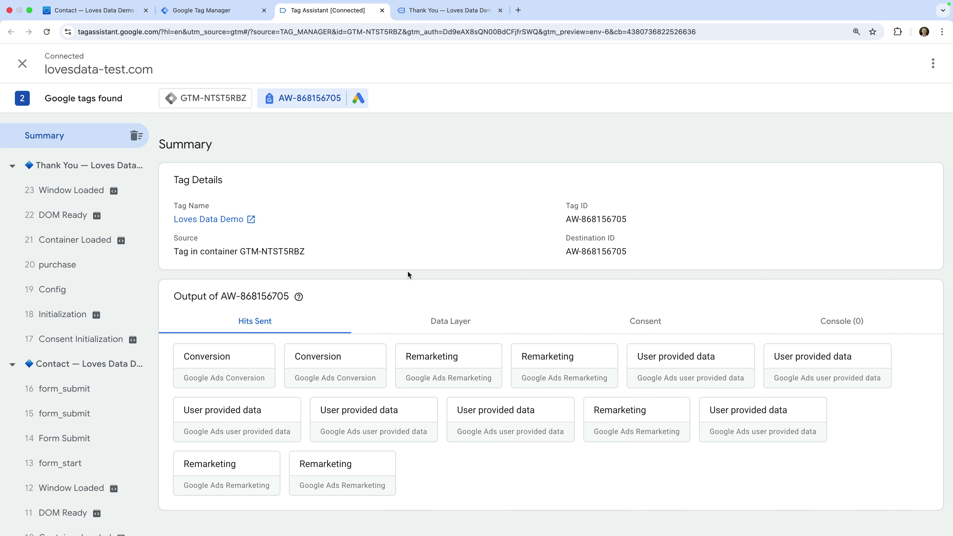
click(690, 368)
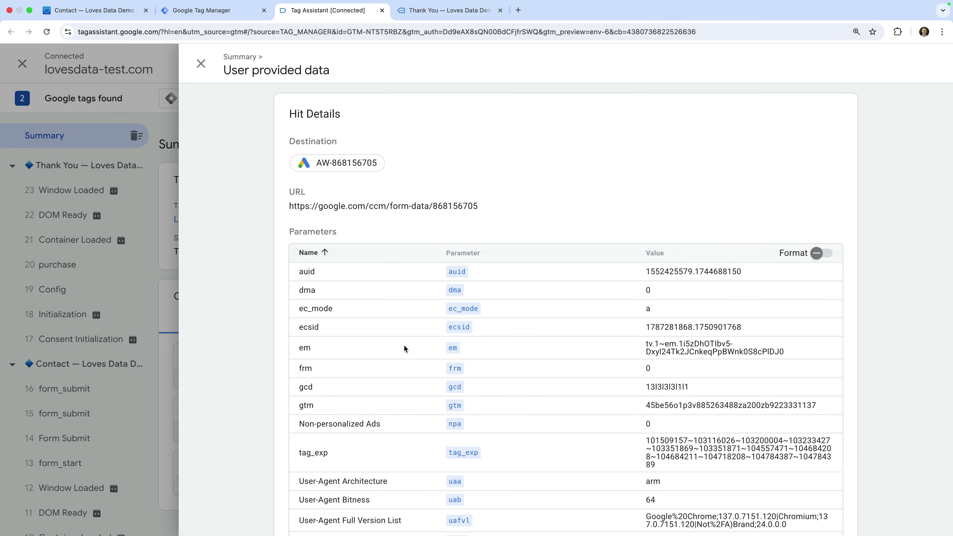
drag(299, 351, 315, 352)
drag(646, 342, 786, 355)
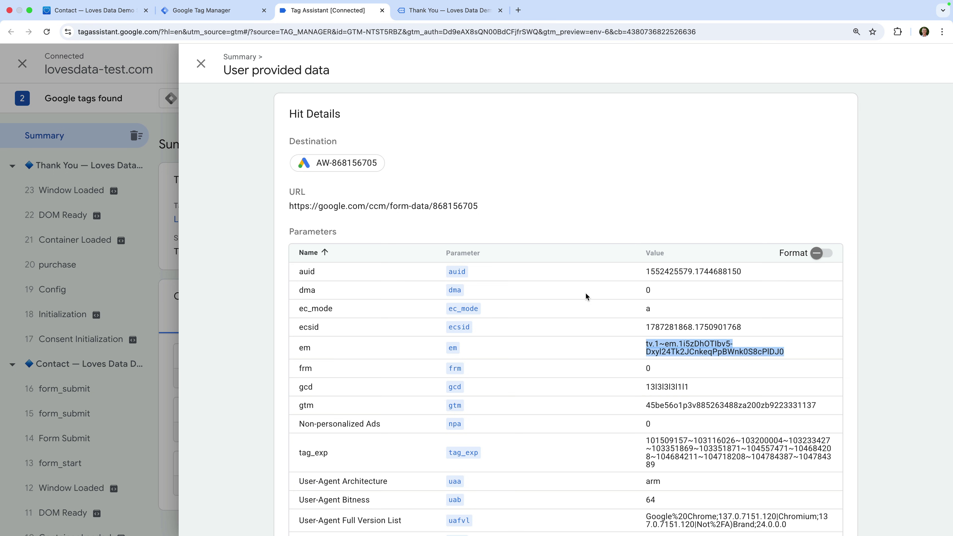
click(201, 63)
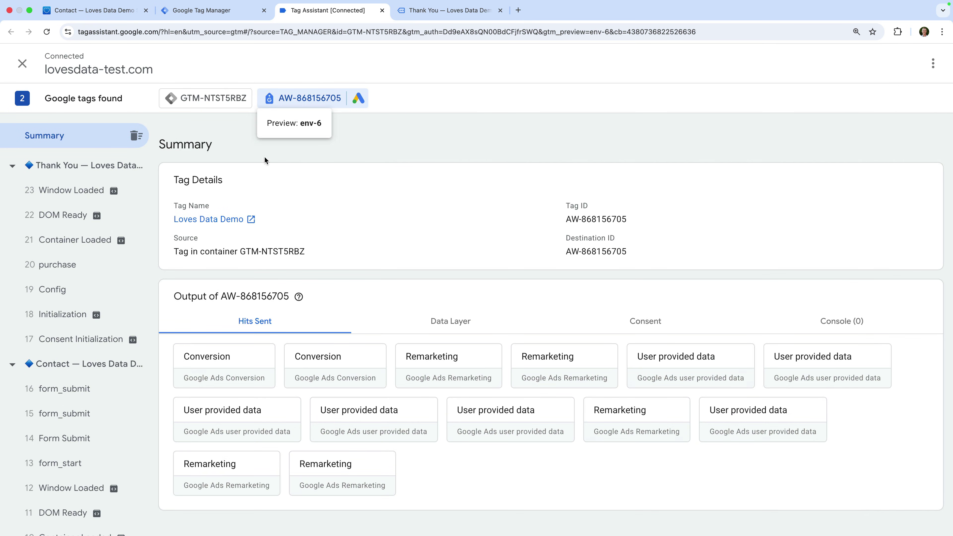
Confirm the second Conversion hit lists the em parameter with value tv.1
click(355, 361)
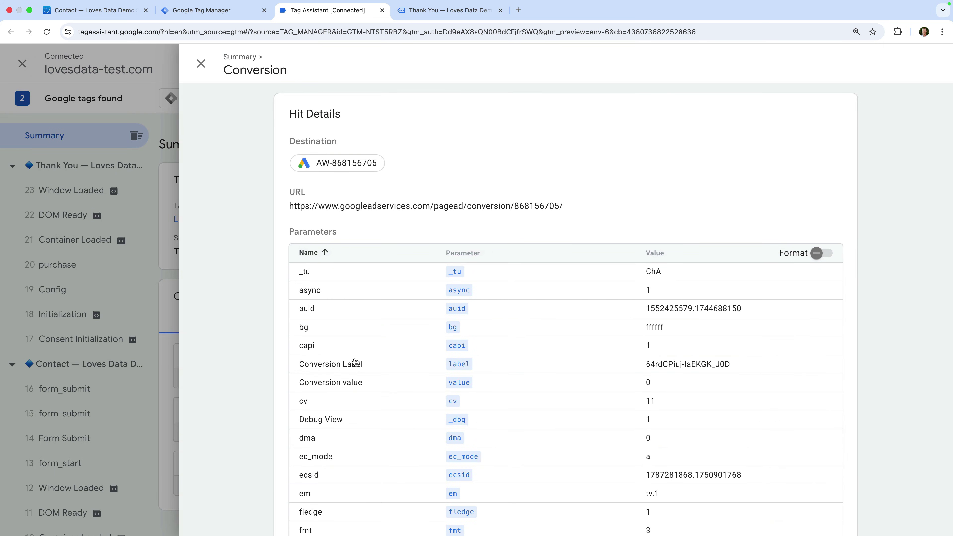
scroll(355, 362, down, 2)
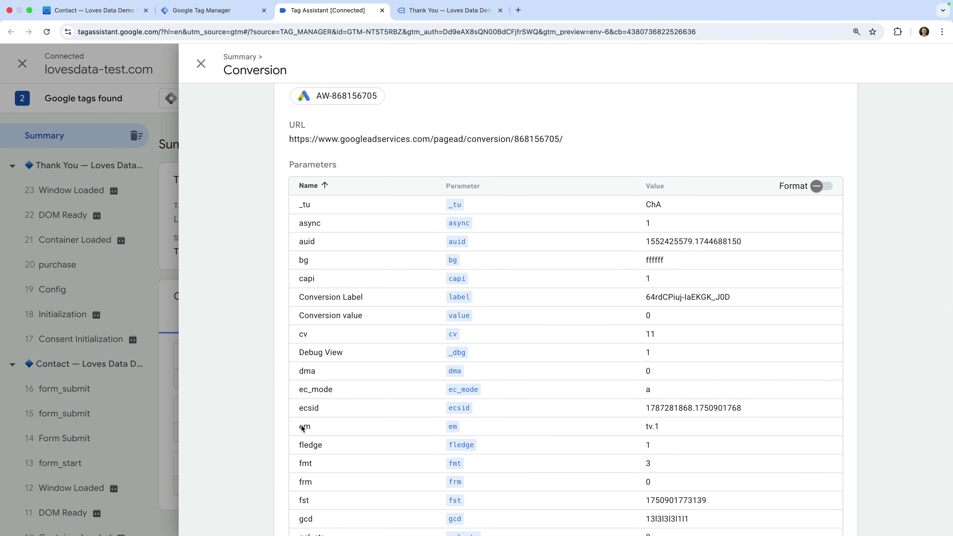
drag(298, 426, 315, 428)
drag(644, 425, 663, 426)
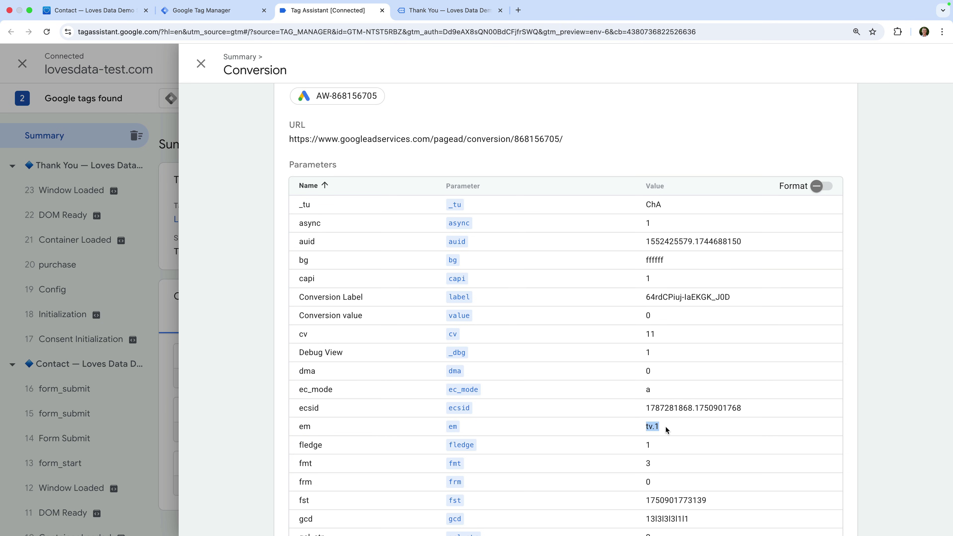